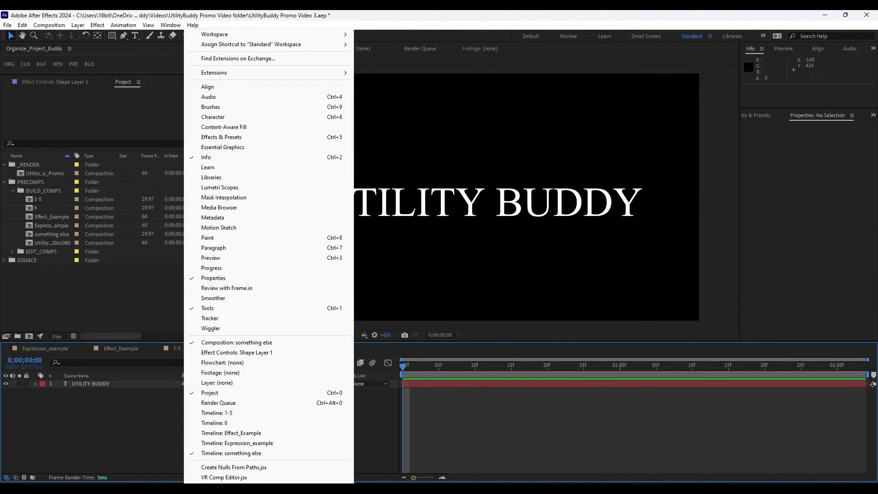
Step: Open Utility_Buddy_v1 from the Window menu, float it, and dock it beside the Project panel
left_click(423, 401)
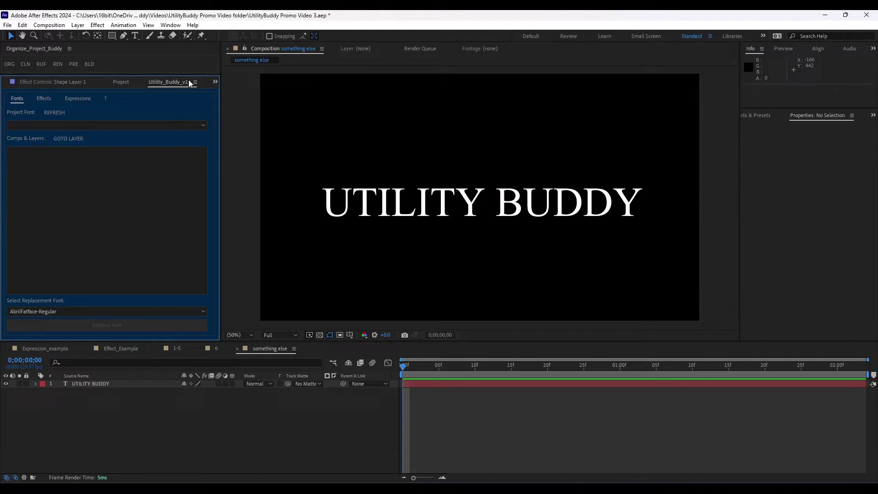
left_click(195, 81)
left_click(238, 95)
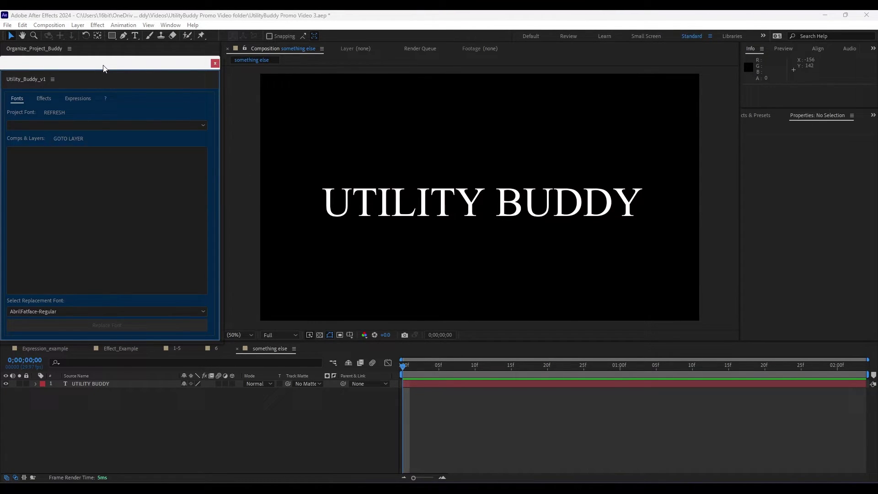
left_click_drag(106, 64, 145, 91)
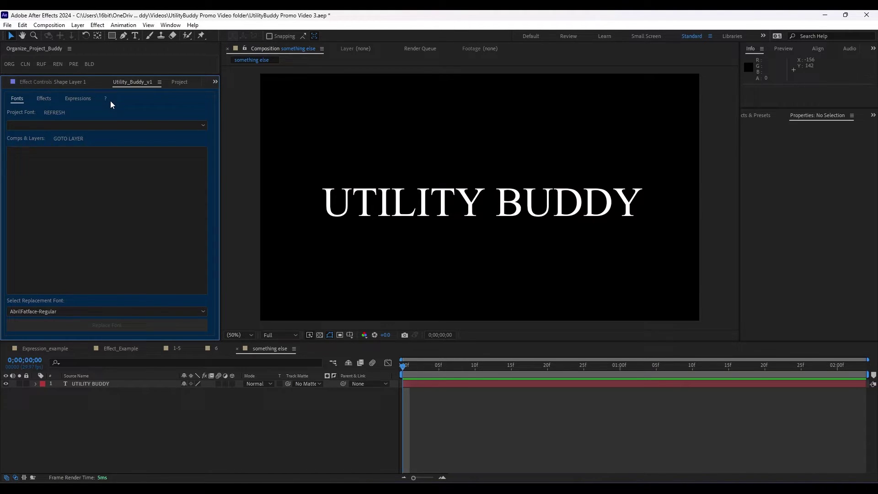
Step: Preview Utility Buddy's Effects and Expressions pages, then refresh the Fonts tab's project font list
left_click(44, 99)
left_click(86, 99)
left_click(20, 98)
left_click(65, 111)
left_click(65, 125)
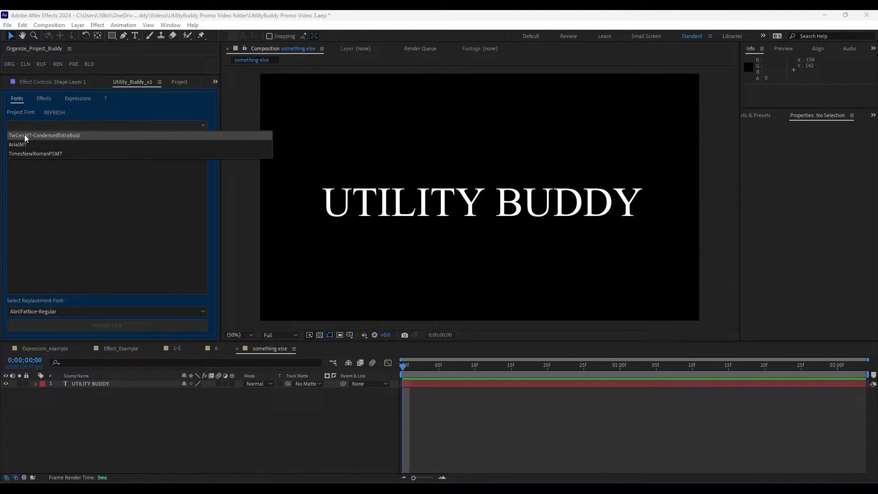
Step: Pick ArialMT, expand composition 1-5 and go to its layer Five
left_click(32, 145)
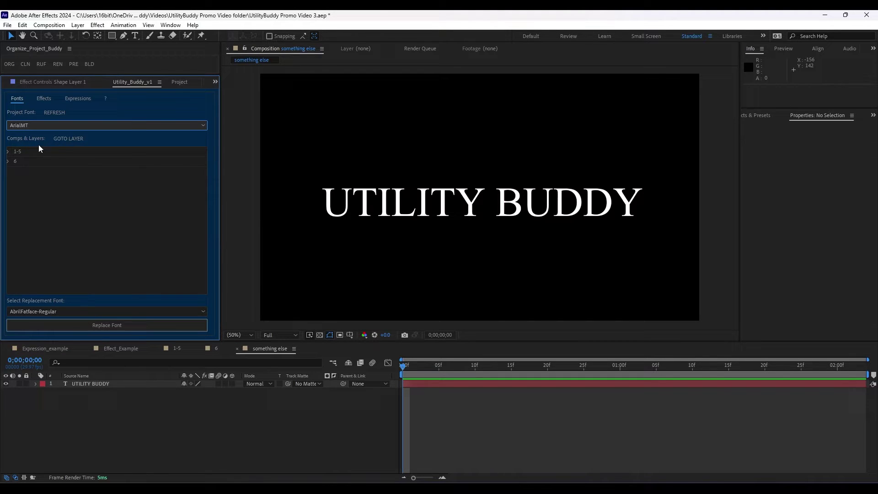
left_click(8, 151)
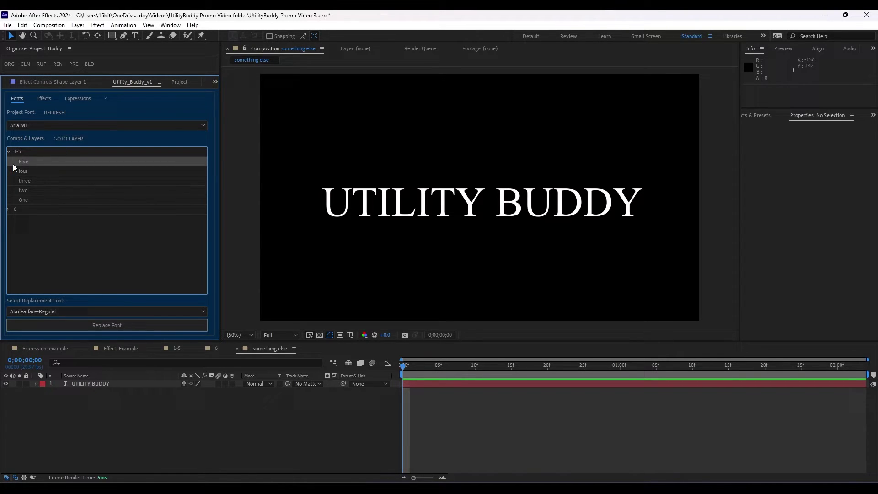
left_click(20, 152)
left_click(79, 140)
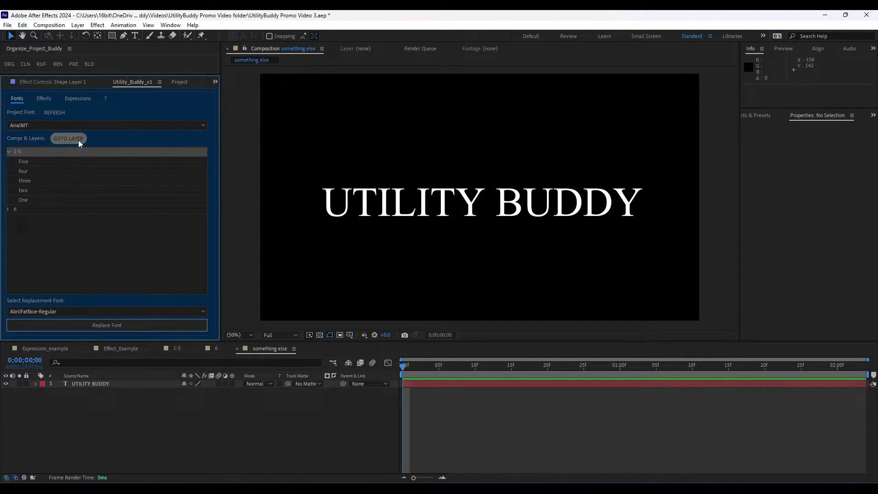
left_click(28, 161)
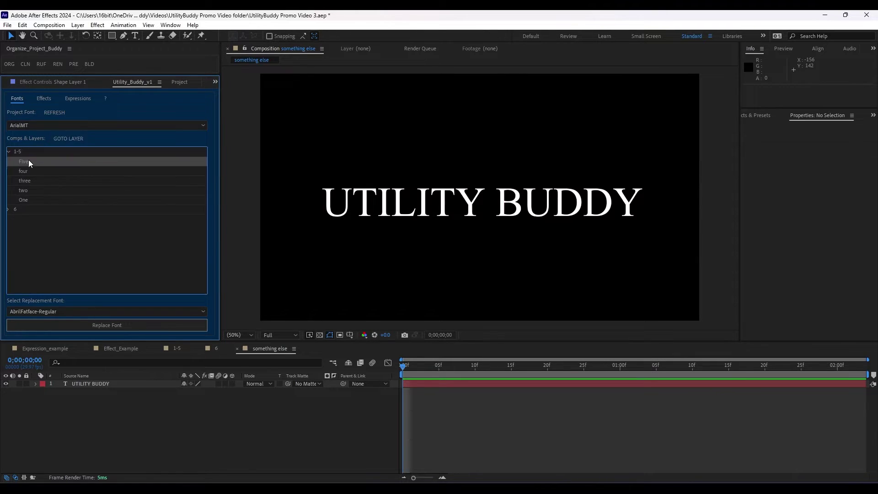
left_click(76, 139)
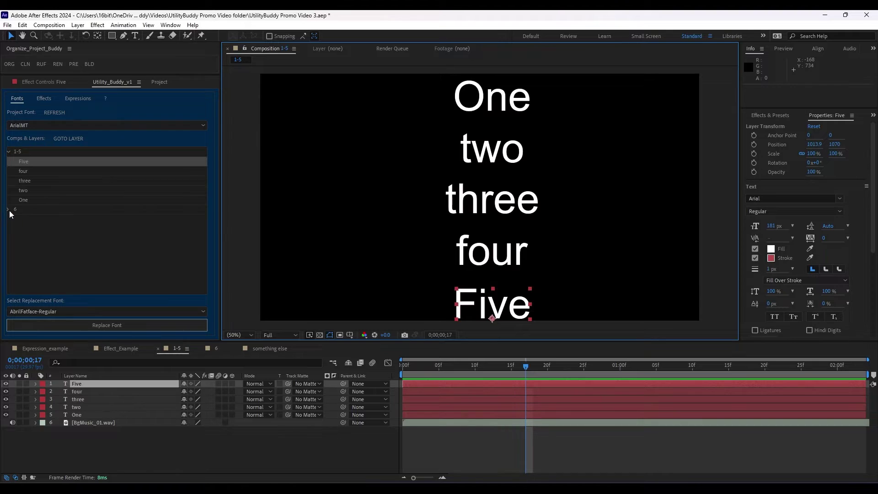
Step: Go to layer six in composition 6 through Utility Buddy's ArialMT list
left_click(9, 210)
left_click(22, 214)
left_click(22, 218)
left_click(75, 137)
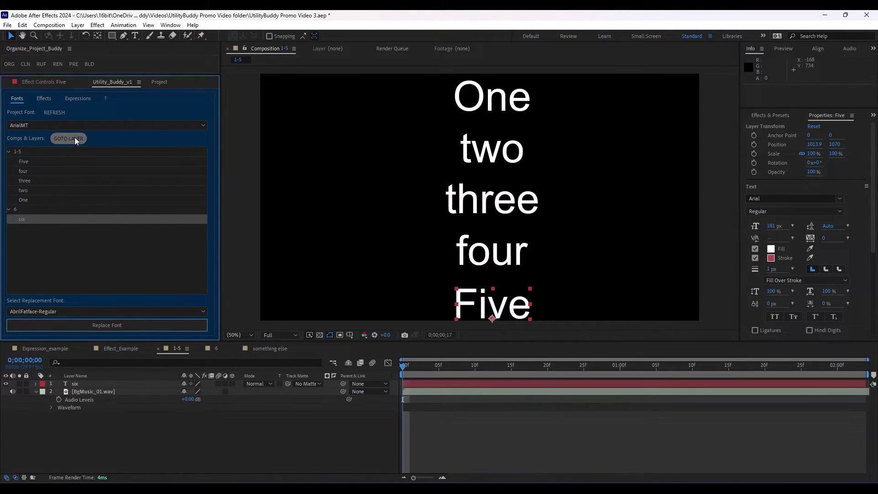
left_click(156, 82)
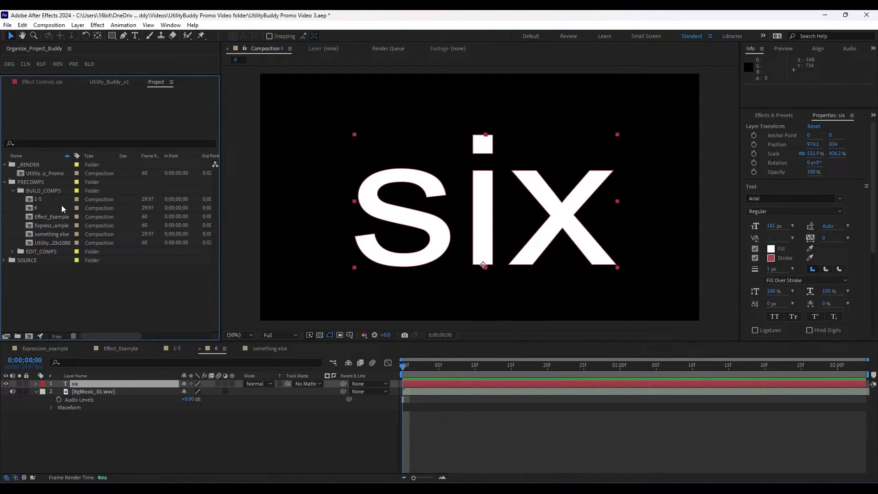
left_click(102, 83)
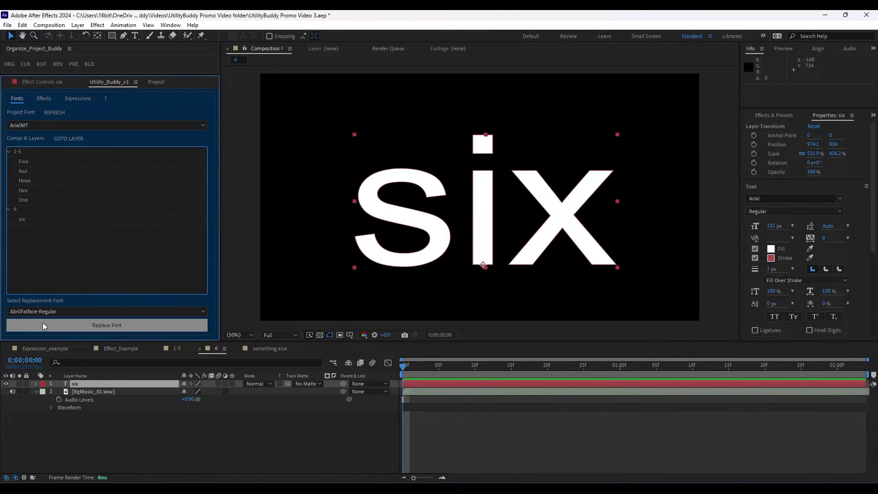
Step: Replace ArialMT with Arial-Black, then go to layer Five to check the new font
left_click(44, 307)
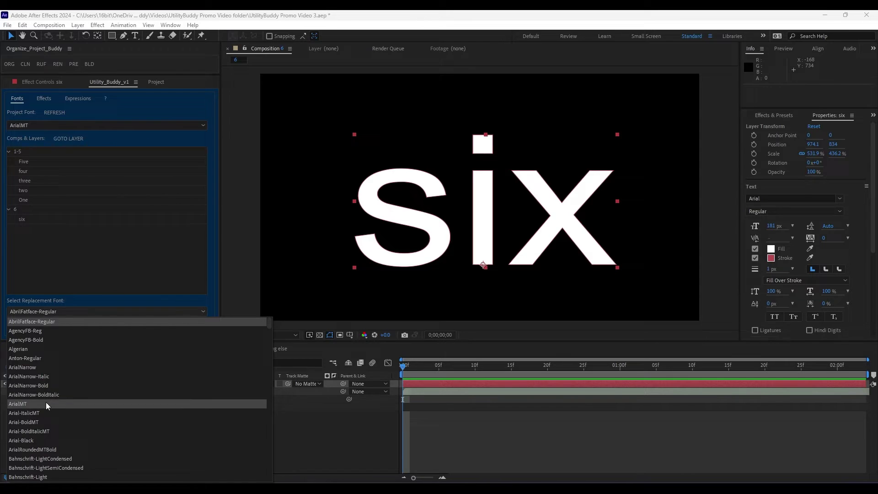
left_click(49, 440)
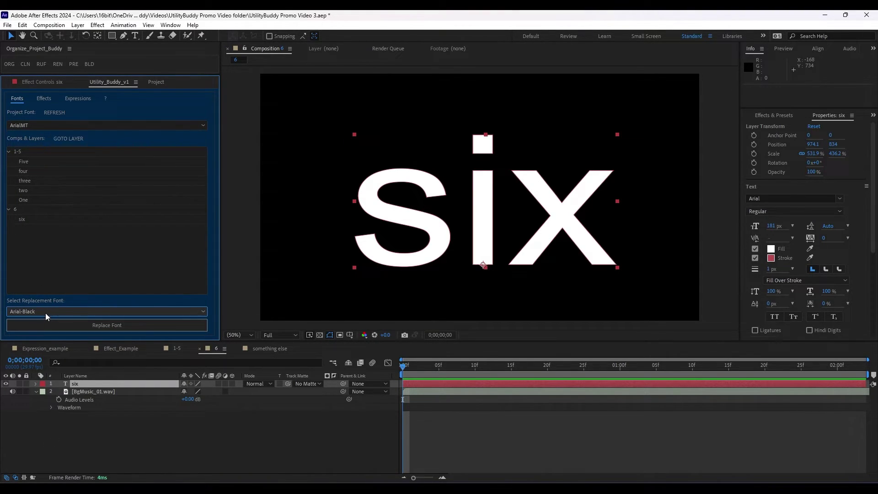
left_click(92, 327)
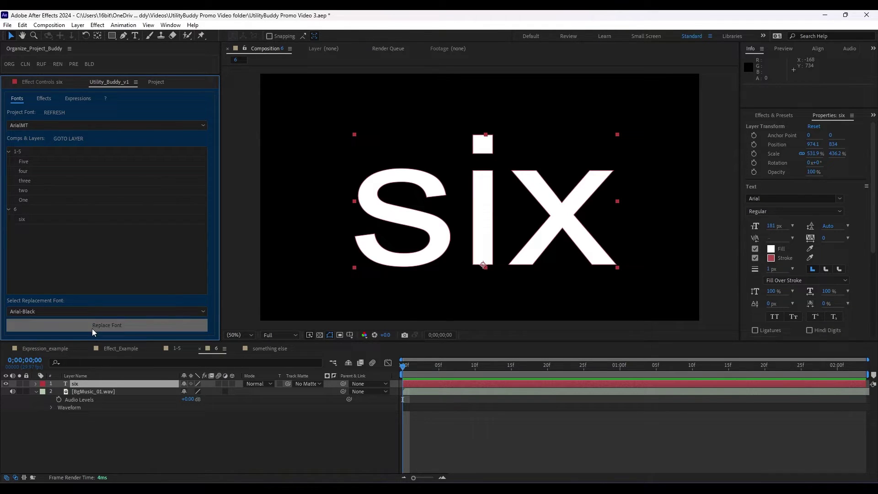
left_click(27, 163)
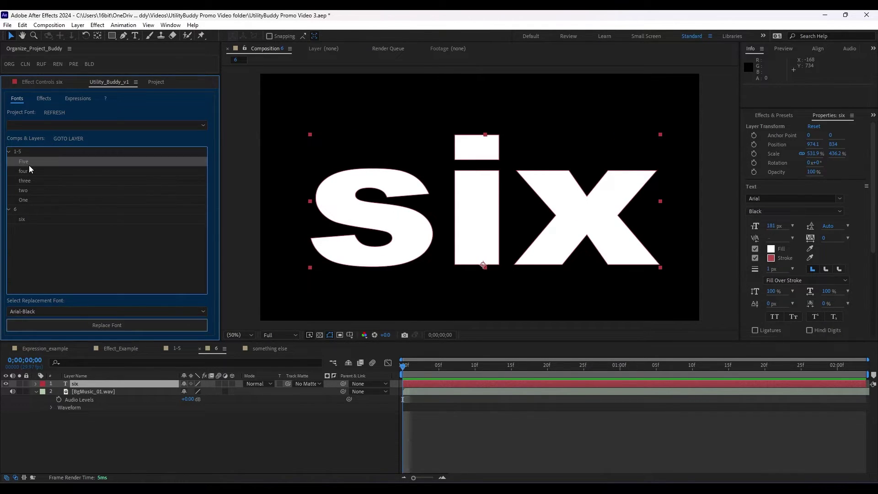
left_click(75, 139)
Step: Search the Effects tab for Directional Blur and go to Shape Layer 3 in Effect_Example
left_click(38, 98)
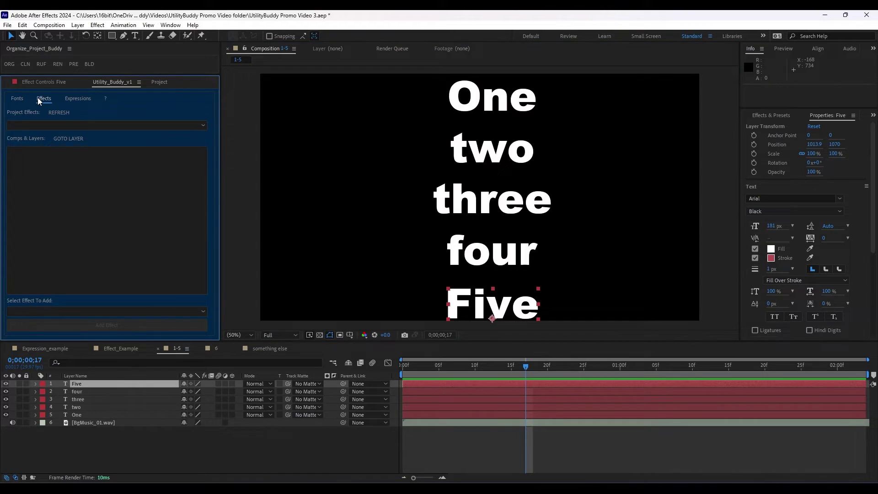
left_click(67, 114)
left_click(69, 122)
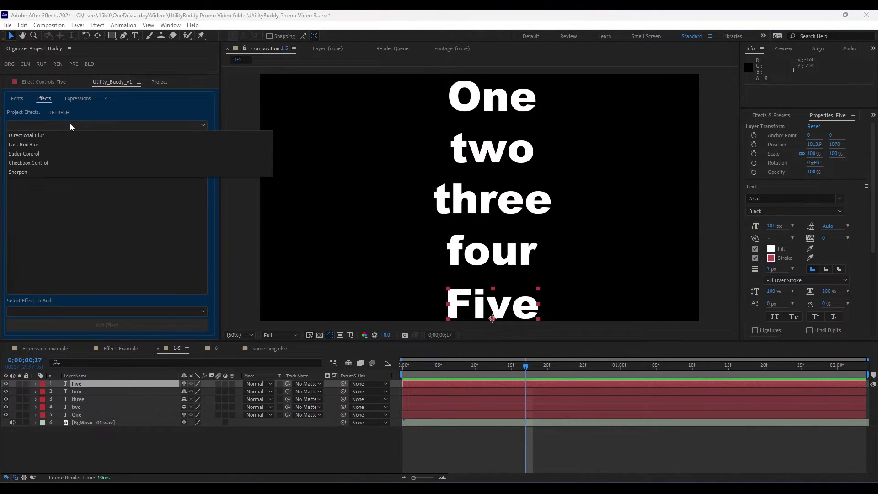
left_click(51, 137)
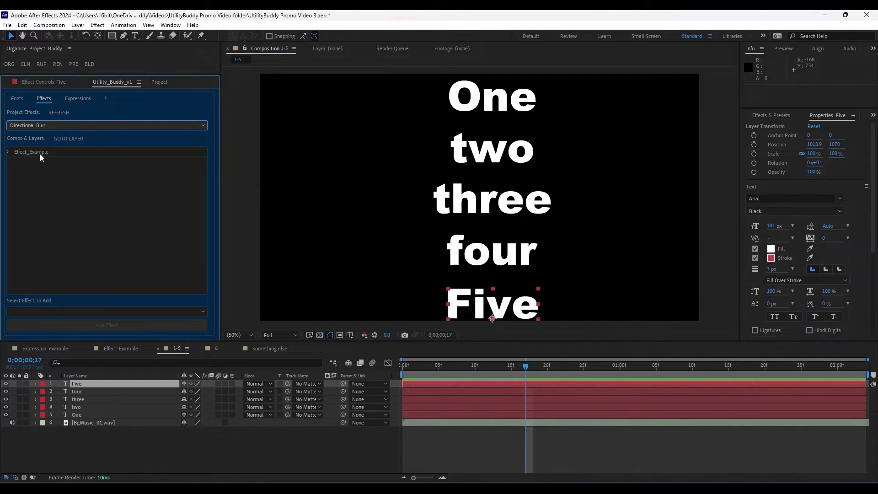
left_click(9, 154)
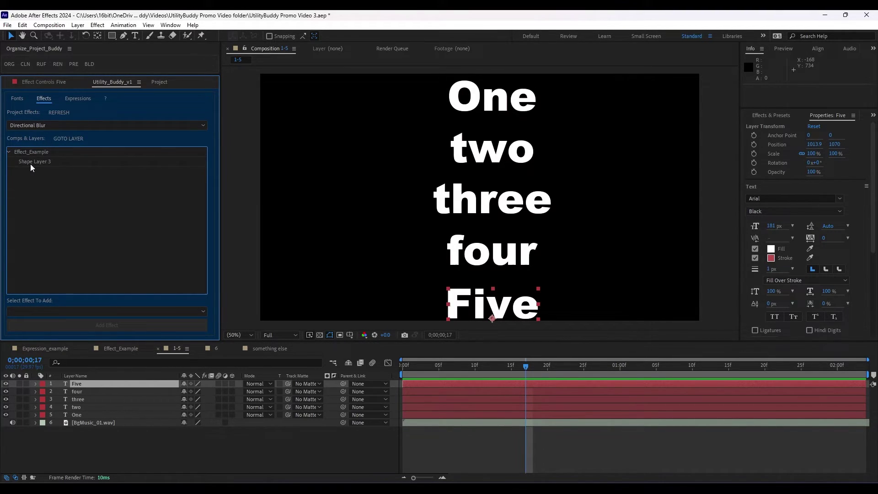
left_click(30, 162)
left_click(61, 138)
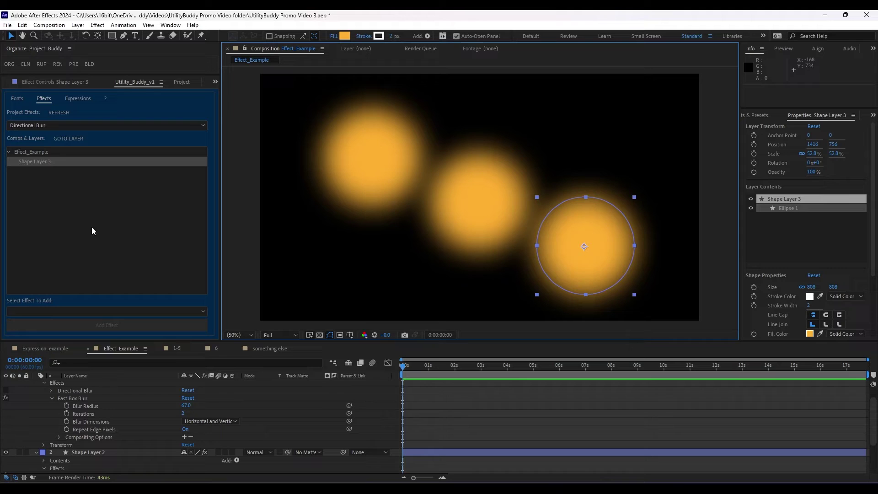
Step: Delete Shape Layer 3's Directional Blur in the timeline
scroll(140, 402, "up", 3)
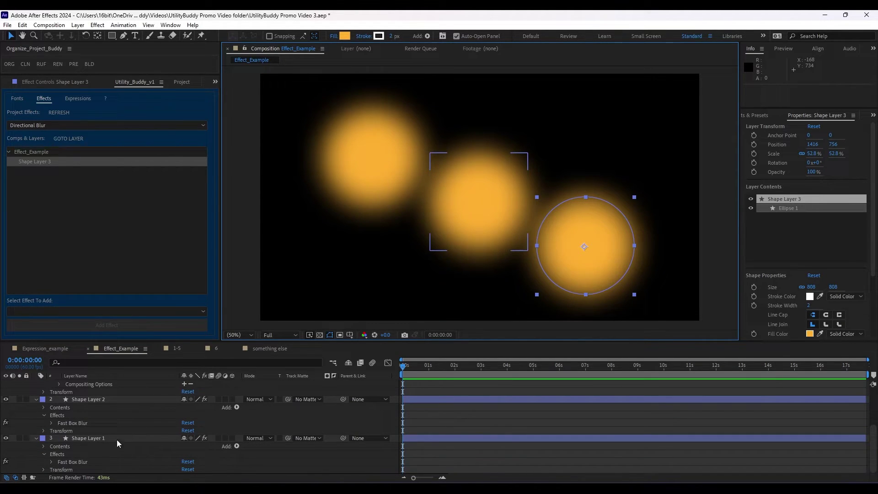
left_click(85, 408)
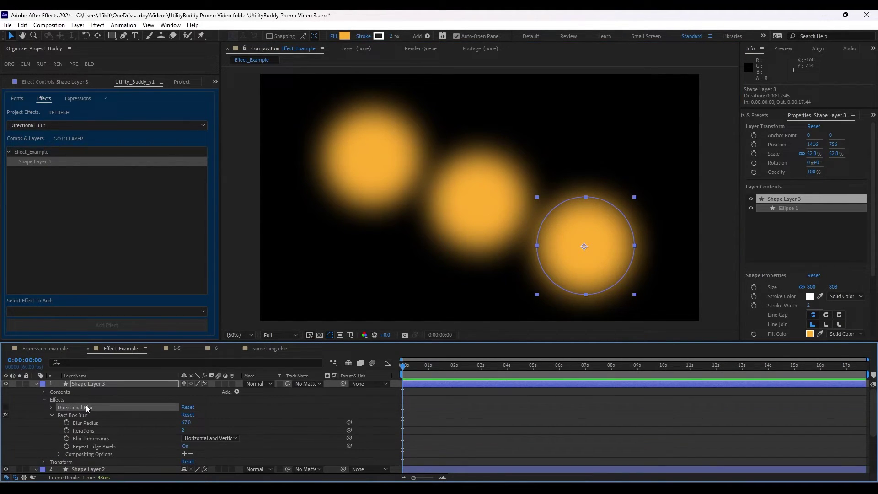
key("Delete")
left_click(117, 147)
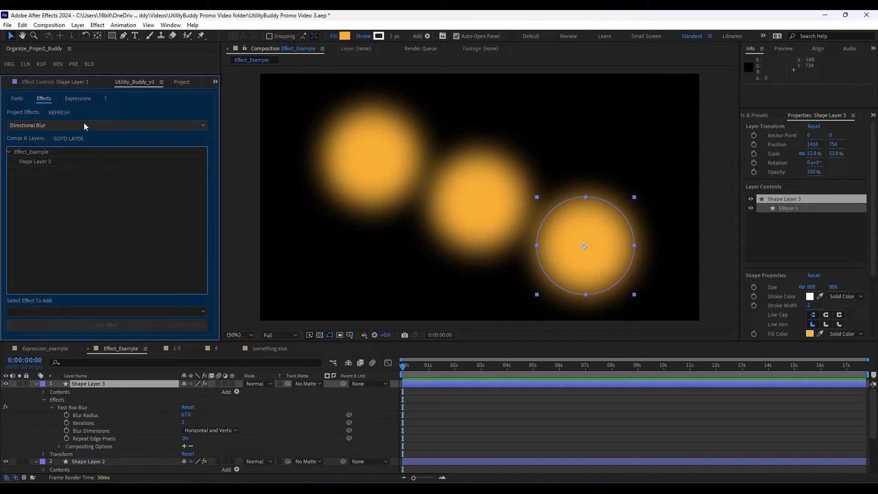
Step: Refresh the effects list, pick Fast Box Blur, expand Effect_Example and go to Shape Layer 3
left_click(83, 123)
left_click(72, 131)
left_click(51, 113)
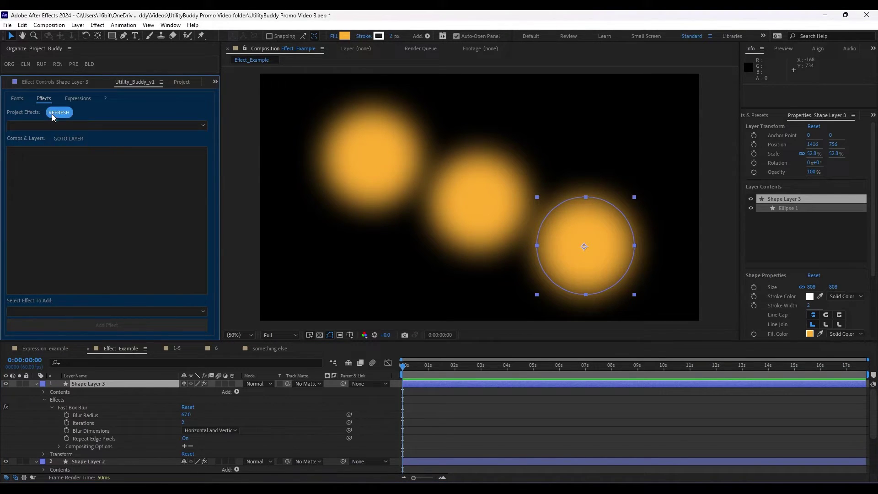
left_click(50, 125)
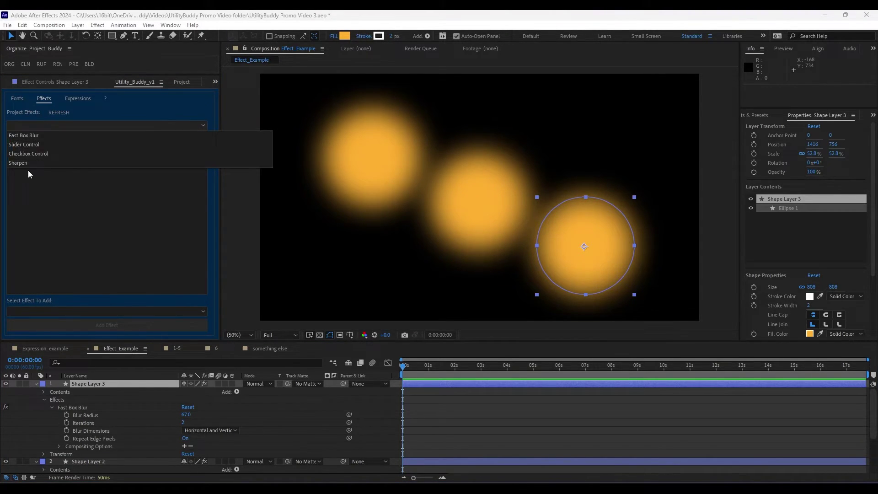
left_click(34, 136)
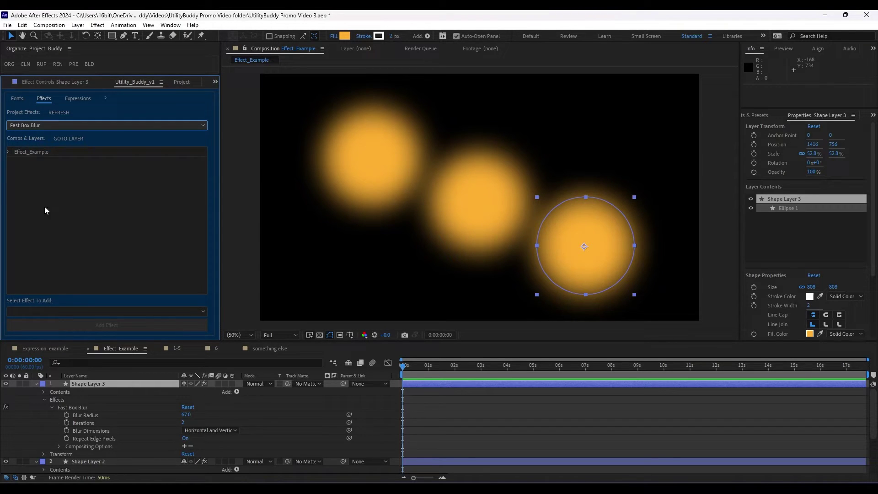
left_click(8, 152)
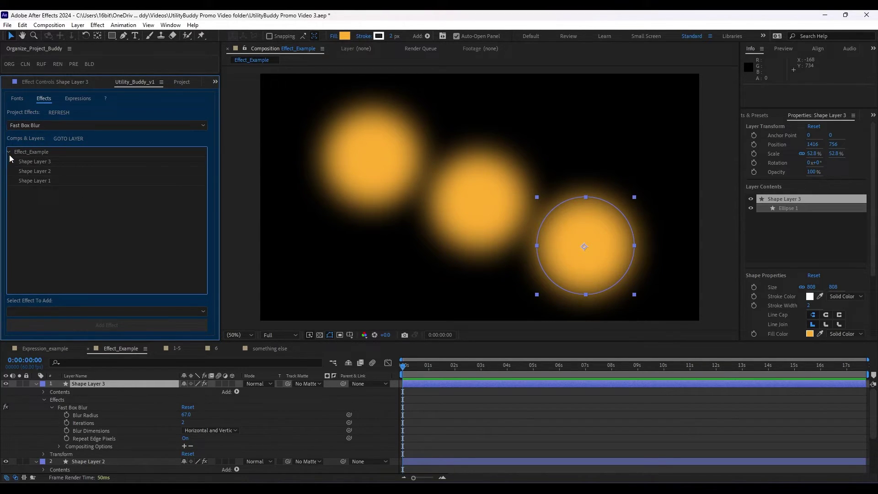
left_click(67, 138)
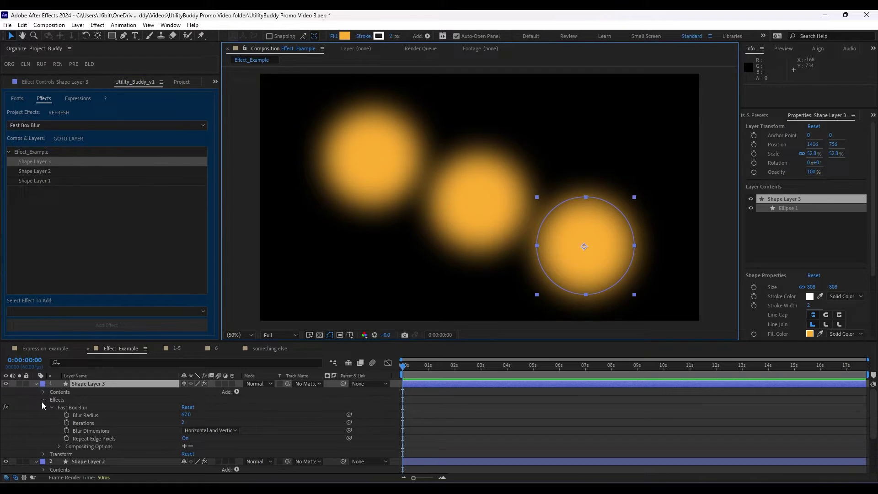
Step: Collapse the Fast Box Blur settings and enlarge the Timeline to show all three shape layers
left_click(52, 408)
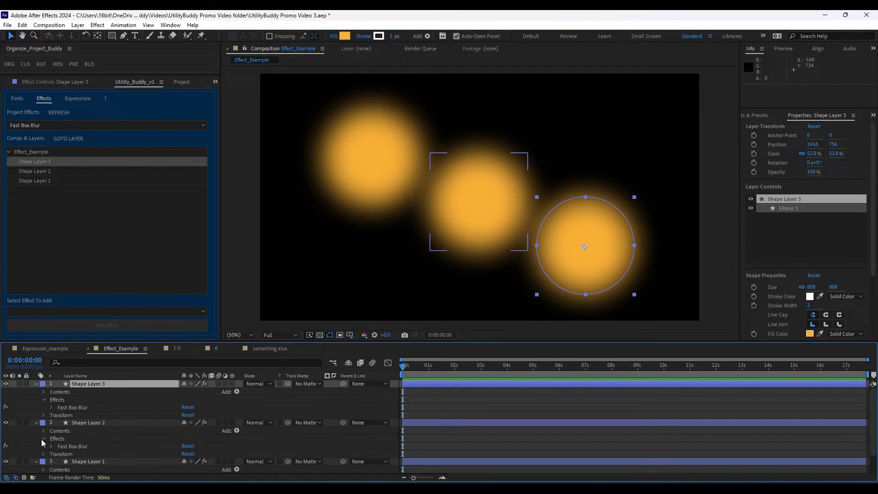
left_click_drag(250, 343, 250, 299)
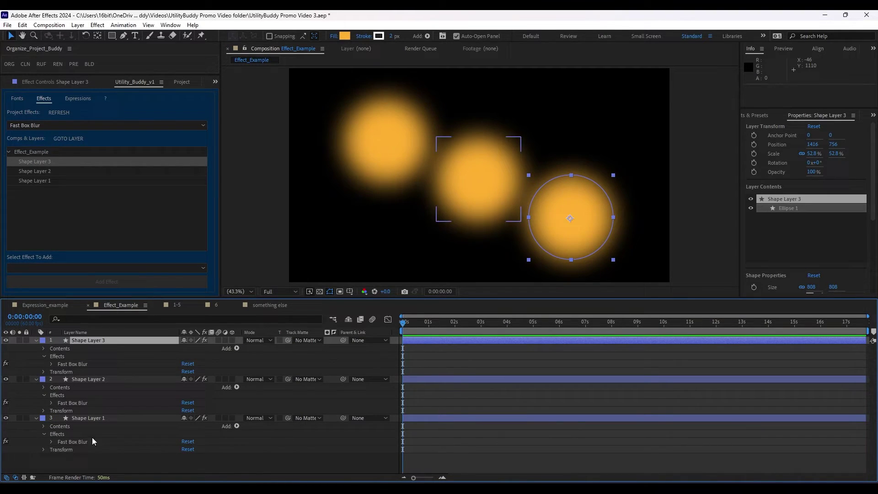
left_click(69, 278)
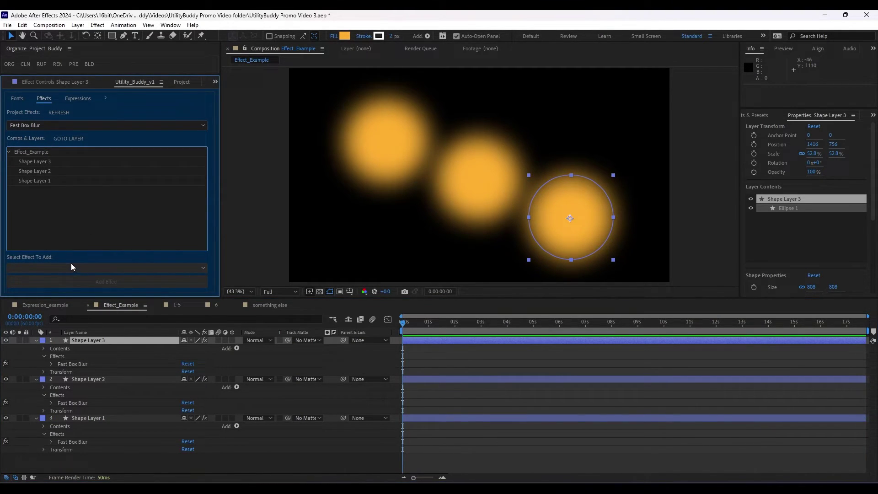
Step: Choose Gaussian Blur in Select Effect To Add and add it to every Fast Box Blur layer
left_click(69, 268)
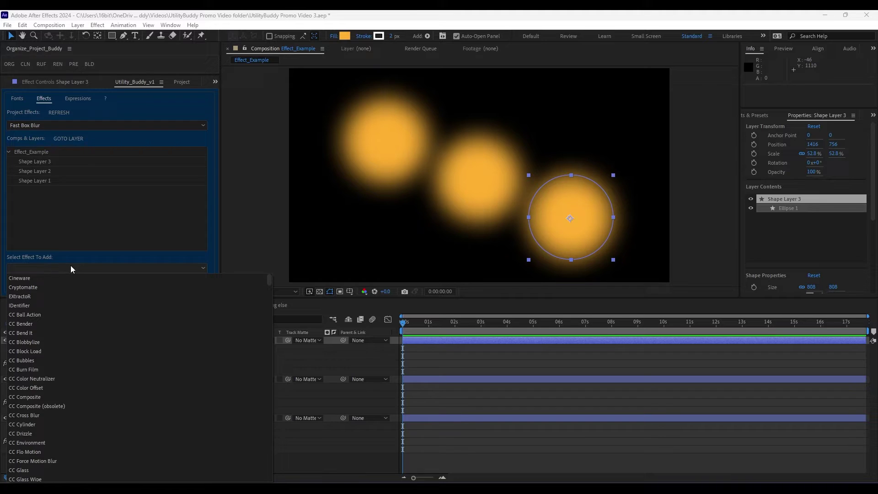
scroll(71, 266, "down", 15)
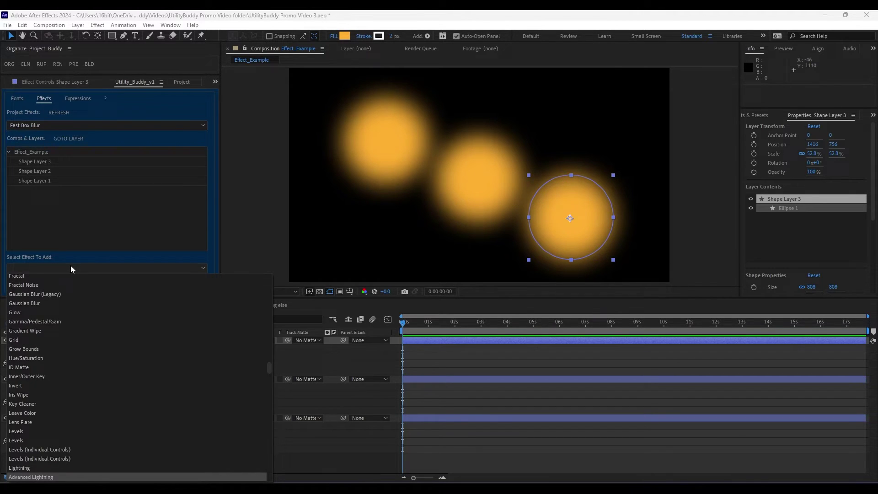
scroll(71, 266, "down", 20)
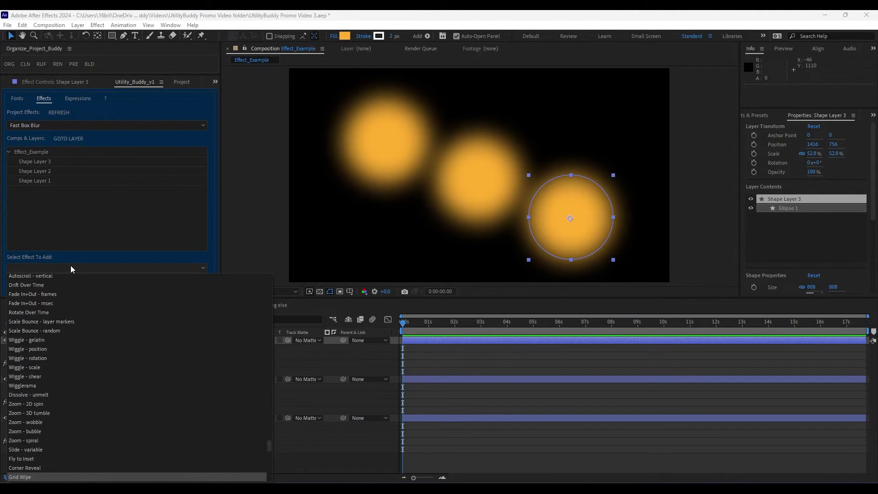
scroll(70, 265, "up", 20)
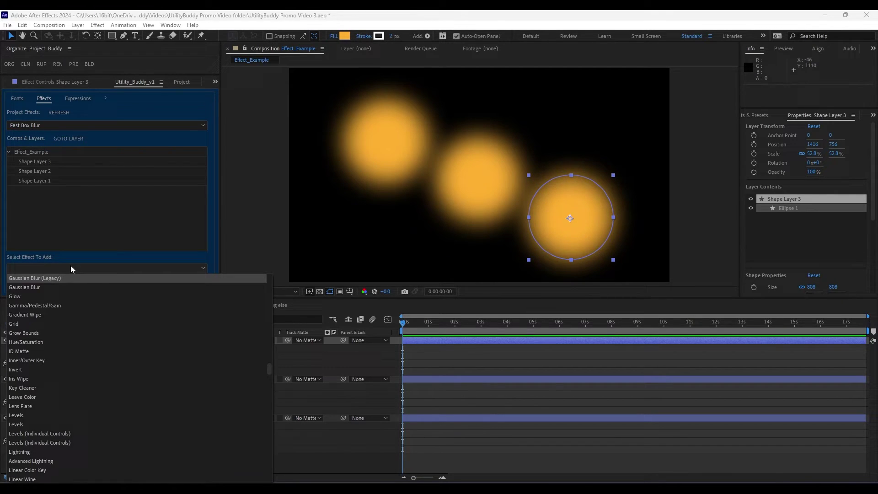
left_click(34, 286)
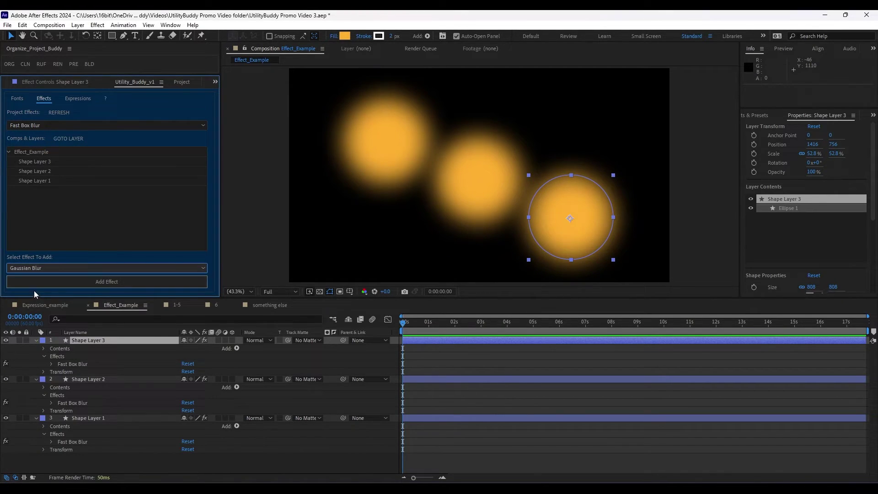
left_click(136, 279)
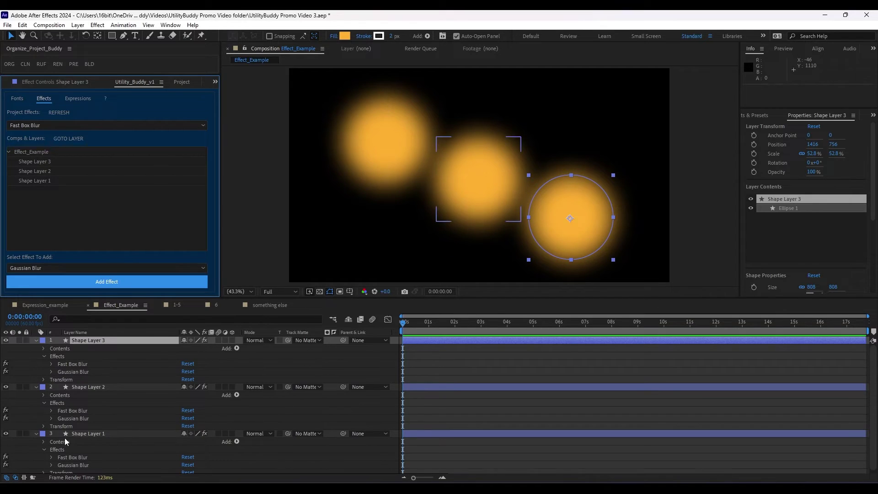
left_click(81, 364)
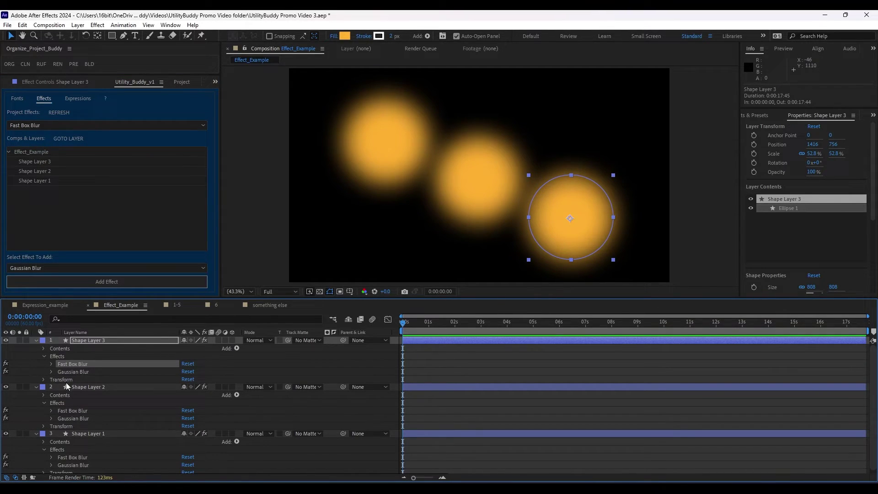
Step: Switch off Shape Layer 3's Fast Box Blur and scrub its Gaussian Blur Blurriness to 218.8
left_click(51, 371)
left_click(5, 363)
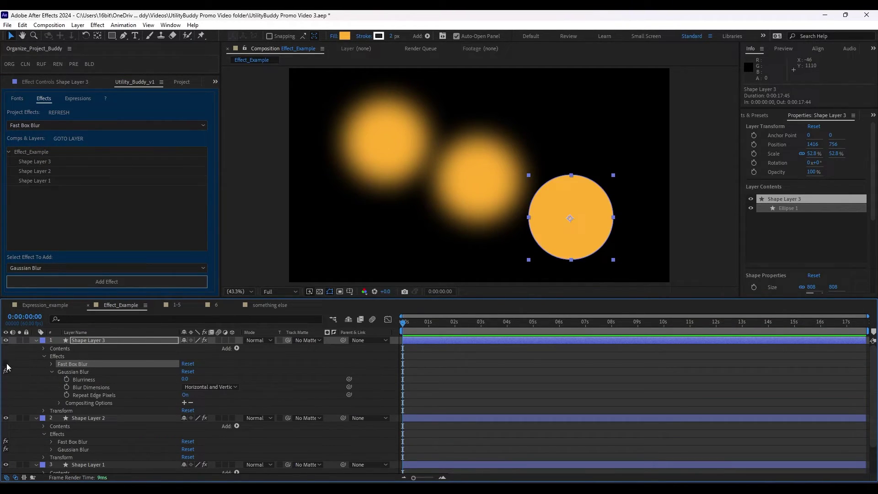
left_click(91, 379)
left_click_drag(184, 379, 875, 310)
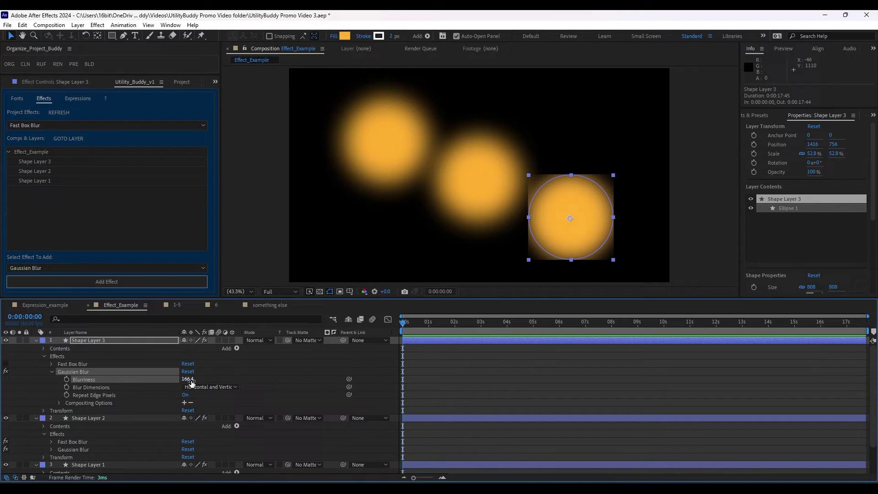
left_click_drag(188, 379, 386, 371)
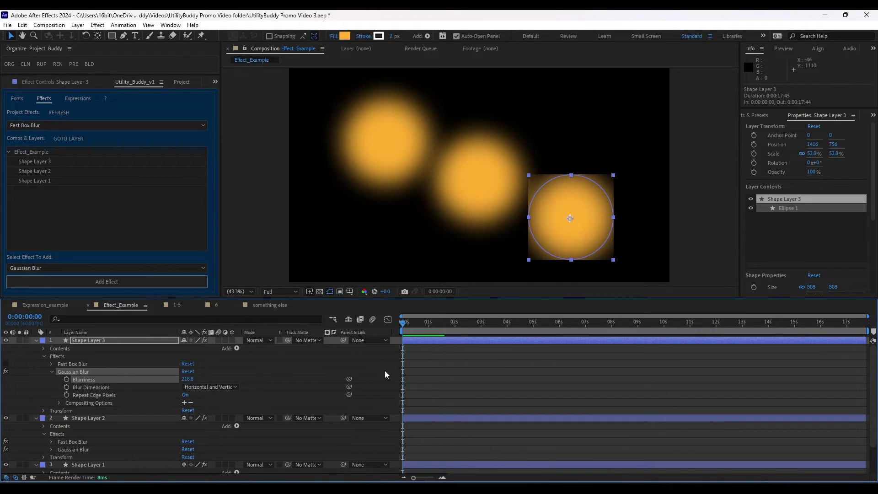
left_click(92, 363)
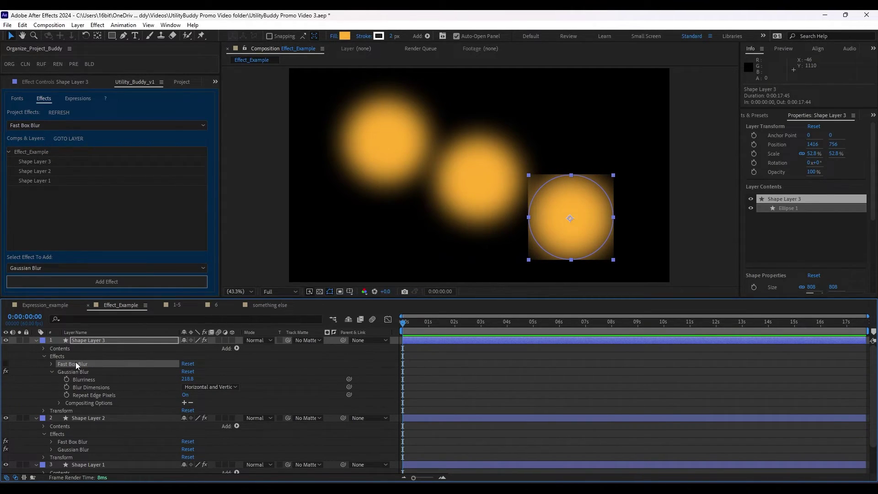
left_click(80, 372)
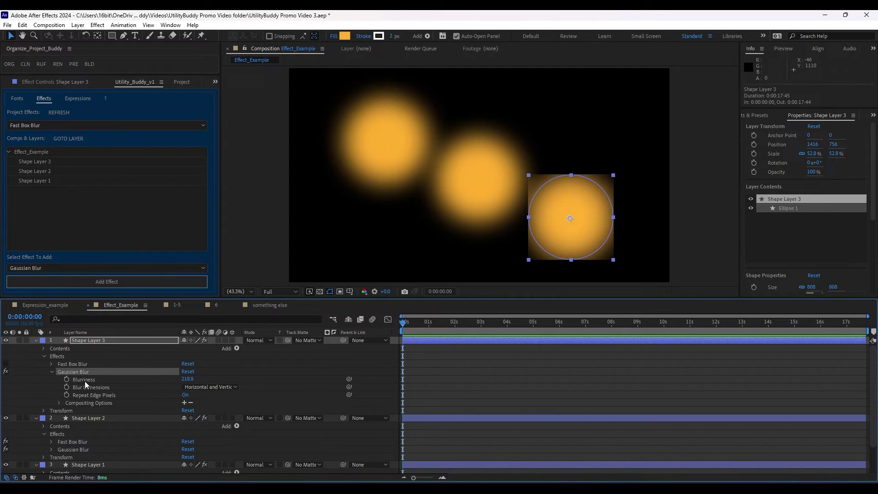
Step: Check the Gaussian Blur effects on Shape Layers 2 and 1
left_click(76, 449)
scroll(101, 443, "down", 3)
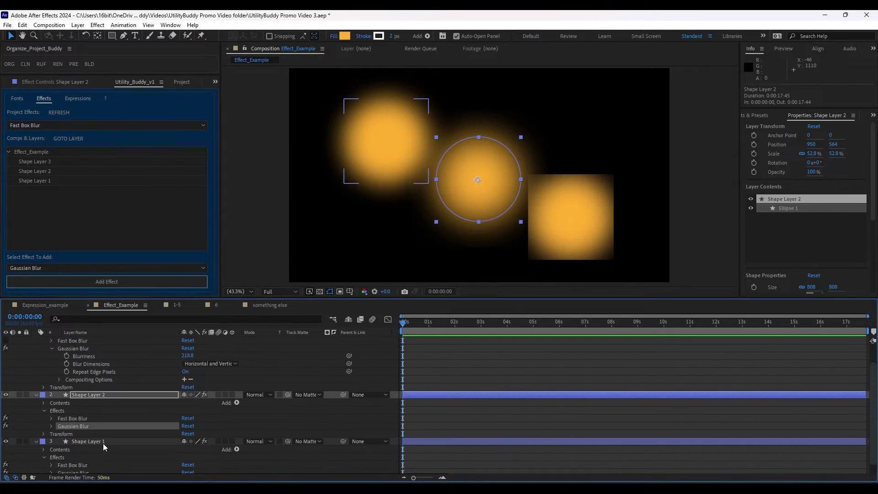
left_click(76, 462)
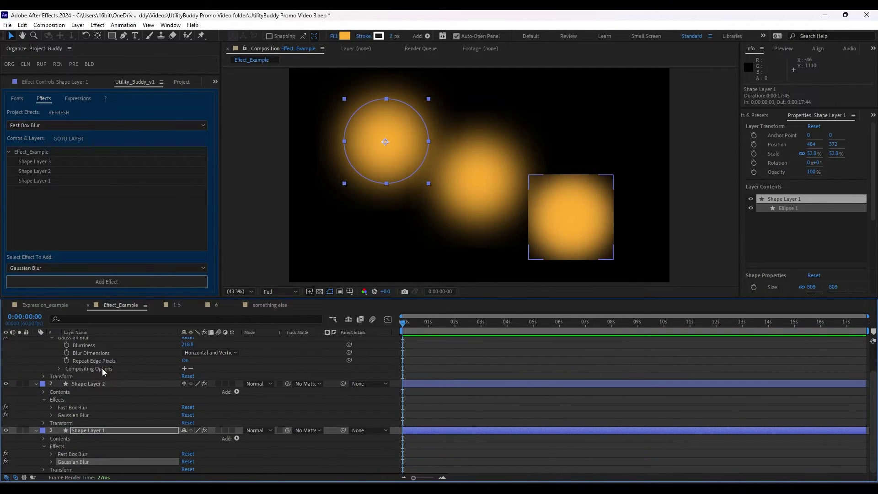
scroll(84, 371, "up", 3)
Step: Delete Fast Box Blur from Shape Layers 3, 2 and 1
left_click(72, 363)
key("Delete")
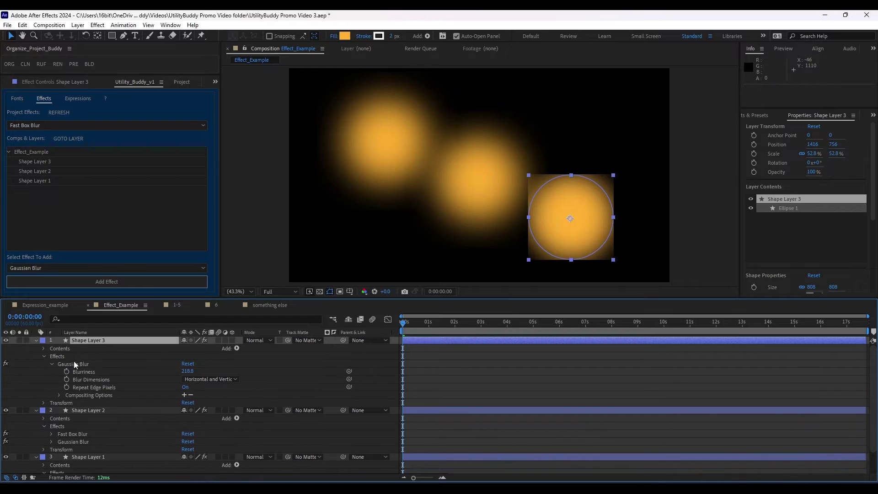
left_click(72, 433)
key("Delete")
scroll(90, 466, "down", 1)
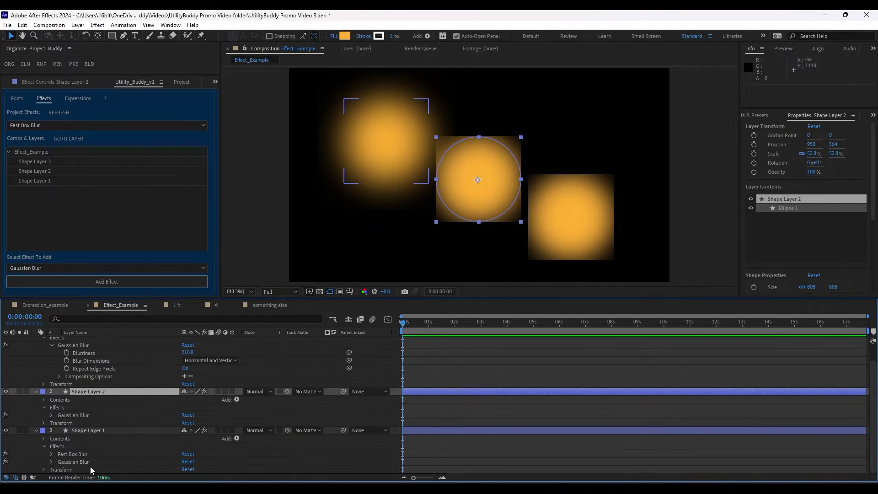
left_click(85, 454)
key("Delete")
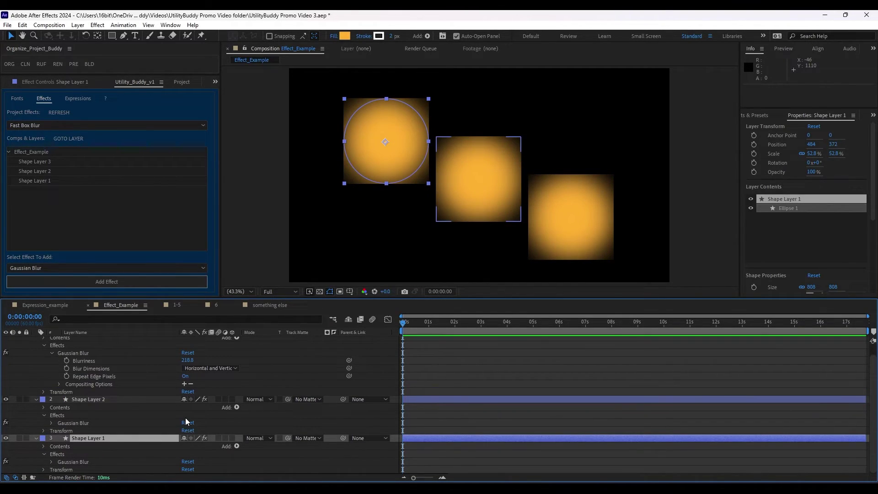
left_click(126, 461)
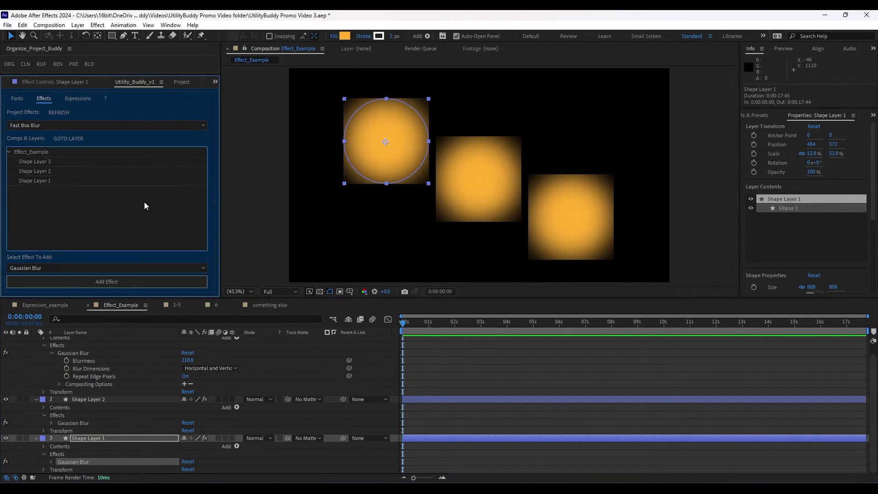
Step: In the Expressions tab, list the project's expressions on Position properties
left_click(79, 98)
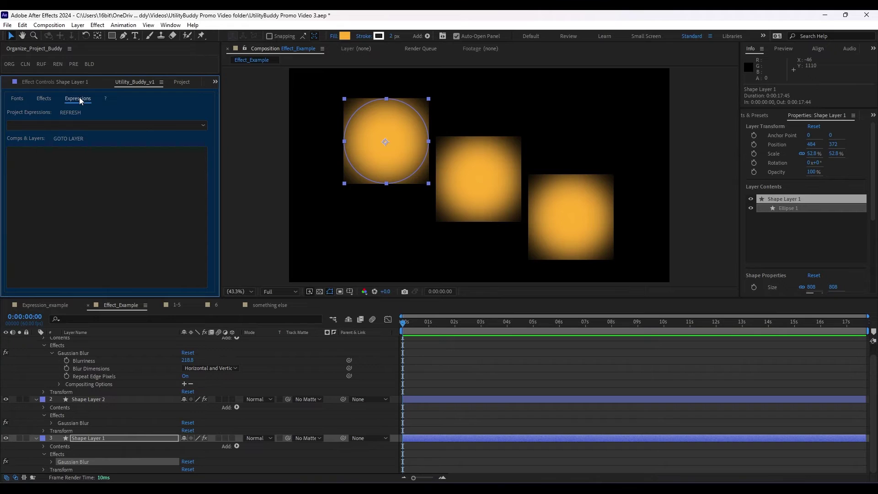
left_click(77, 125)
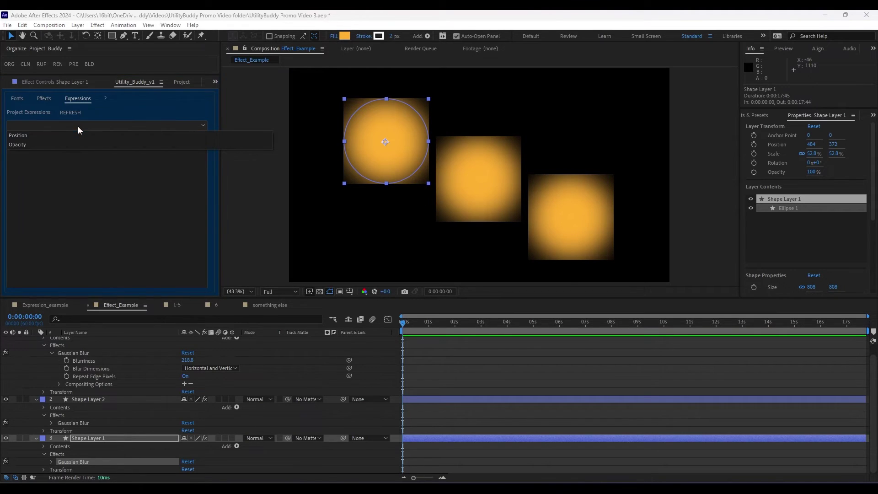
left_click(30, 134)
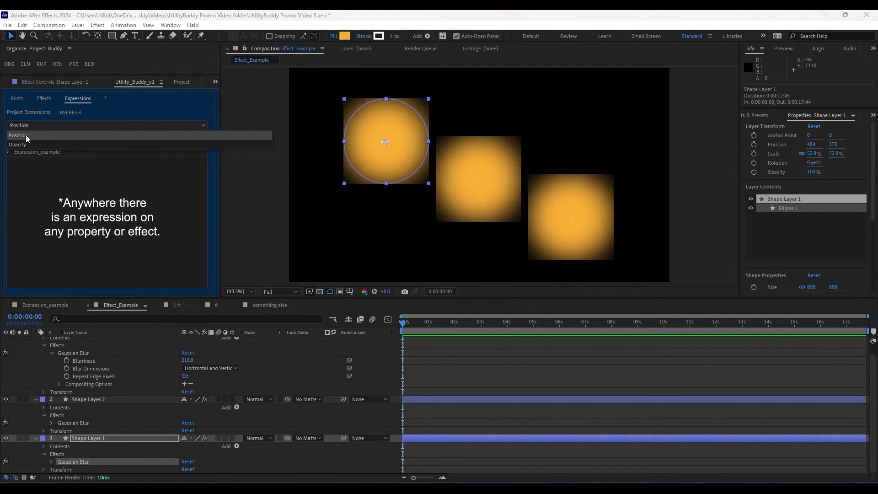
left_click(25, 135)
left_click(31, 125)
left_click(27, 137)
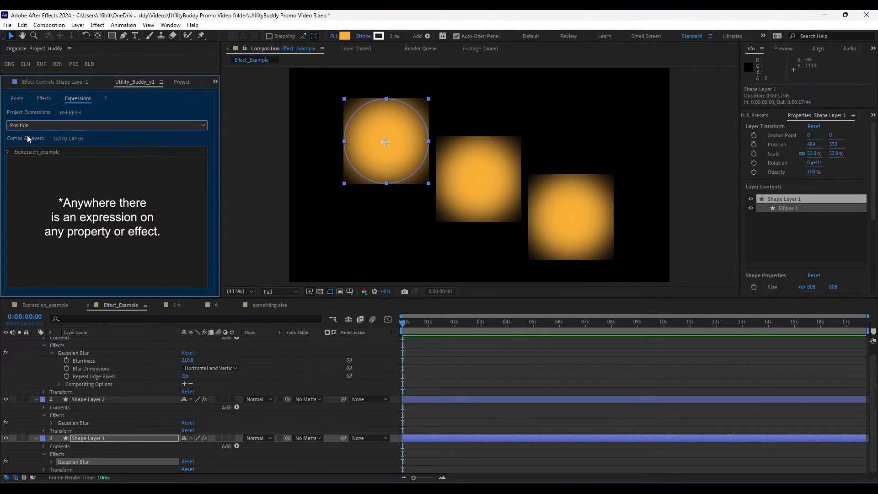
left_click(52, 228)
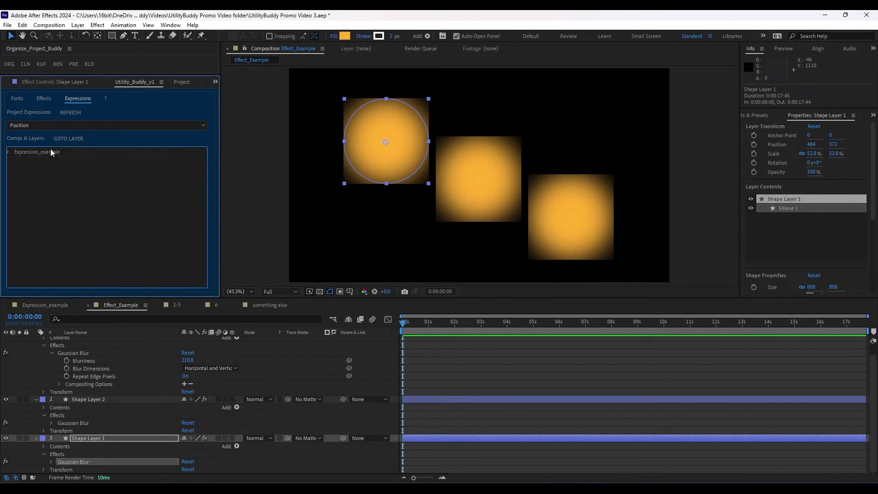
Step: Expand Expression_example > Shape Layer 1 > Position and select its first expression line
left_click(10, 153)
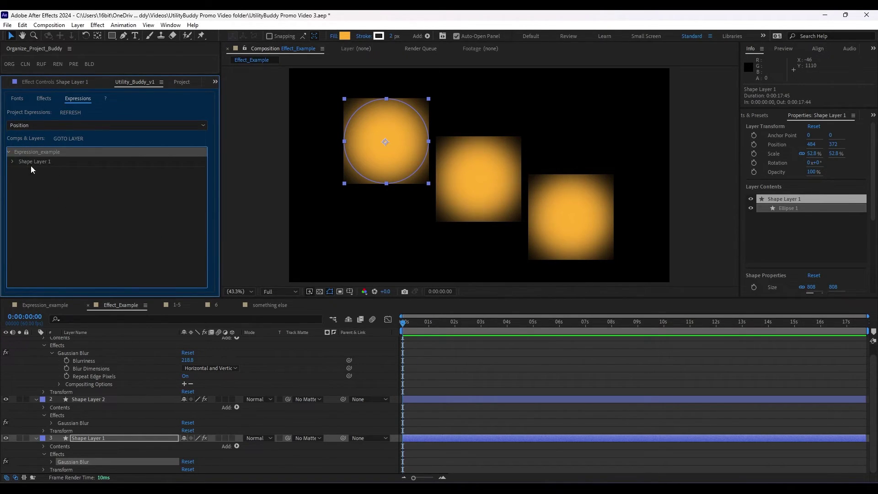
left_click(13, 162)
left_click(18, 172)
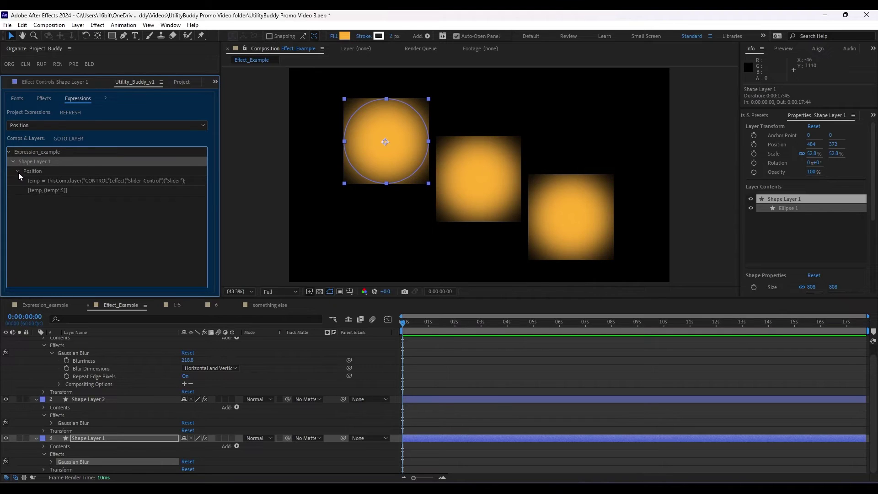
left_click(78, 185)
left_click(75, 192)
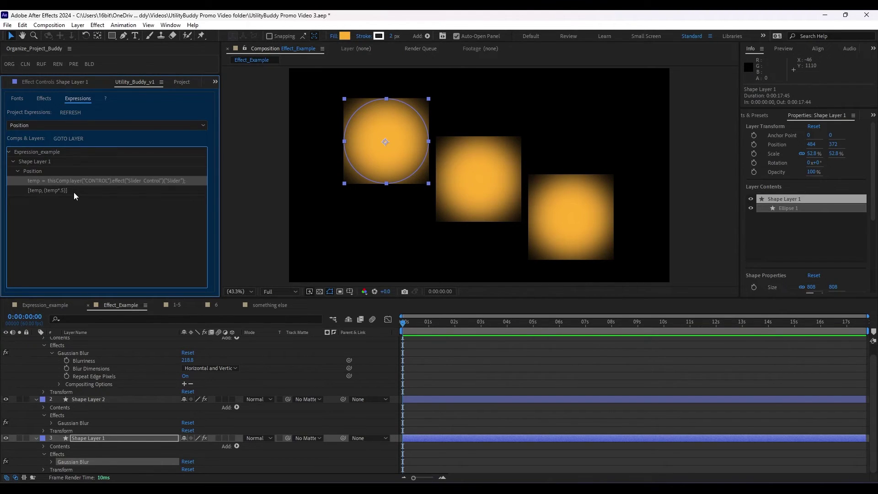
left_click(74, 182)
Step: Go to Shape Layer 1 and inspect its Position expression reading the CONTROL layer's Slider Control
left_click(63, 140)
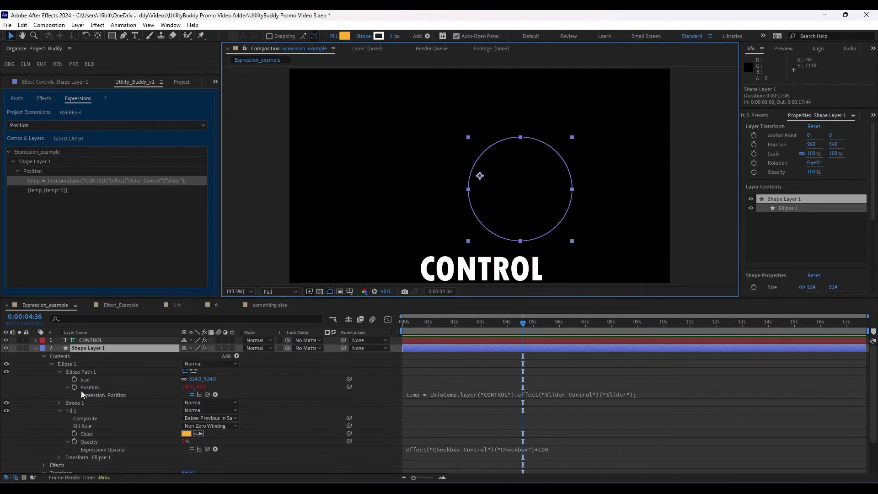
left_click(106, 387)
left_click(558, 396)
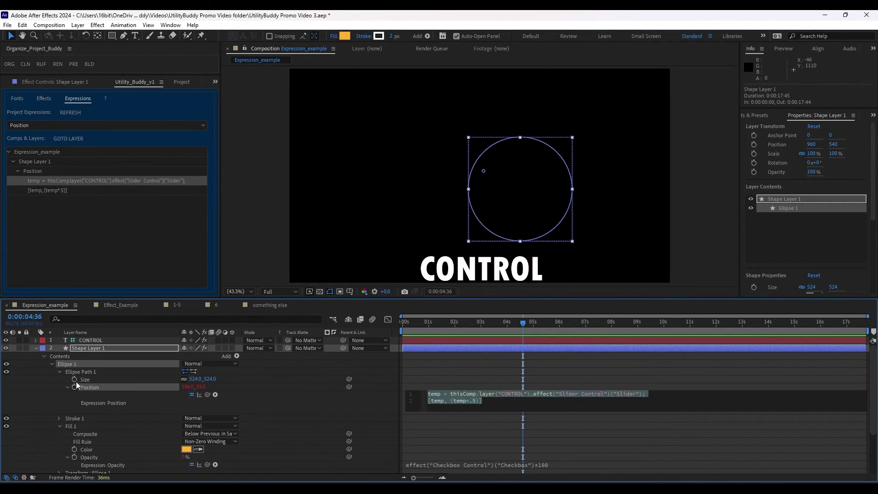
scroll(123, 443, "down", 3)
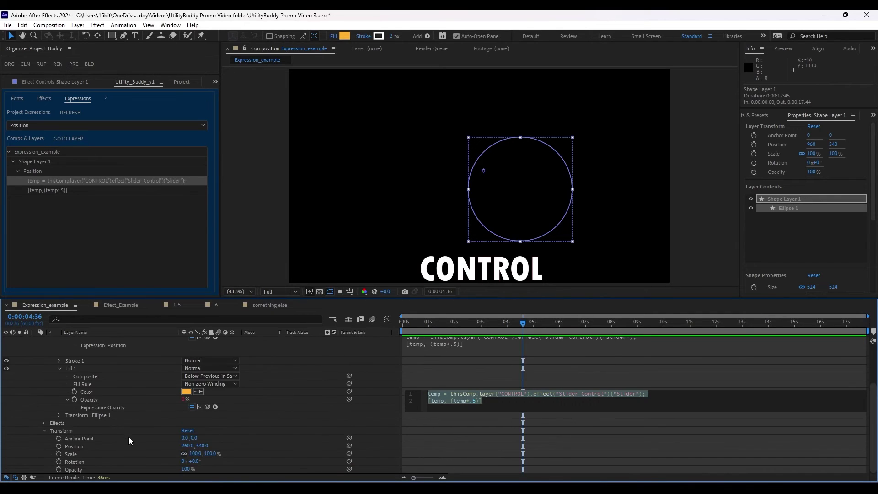
scroll(120, 413, "up", 3)
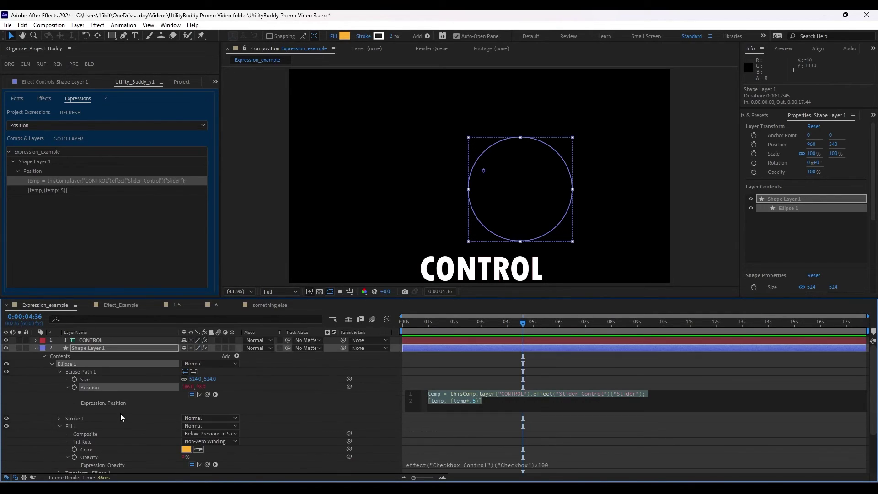
Step: Collapse and deselect Shape Layer 1, and clear the expression list selection
left_click(35, 348)
left_click(36, 353)
left_click(138, 277)
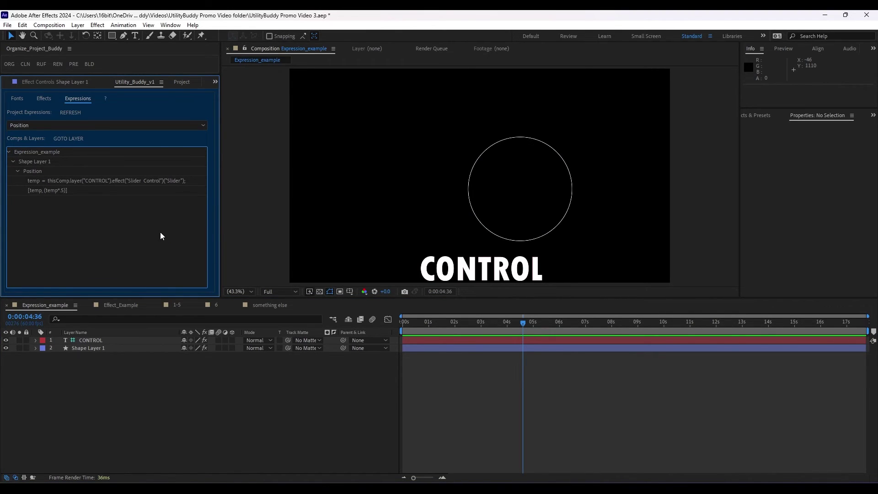
left_click(186, 85)
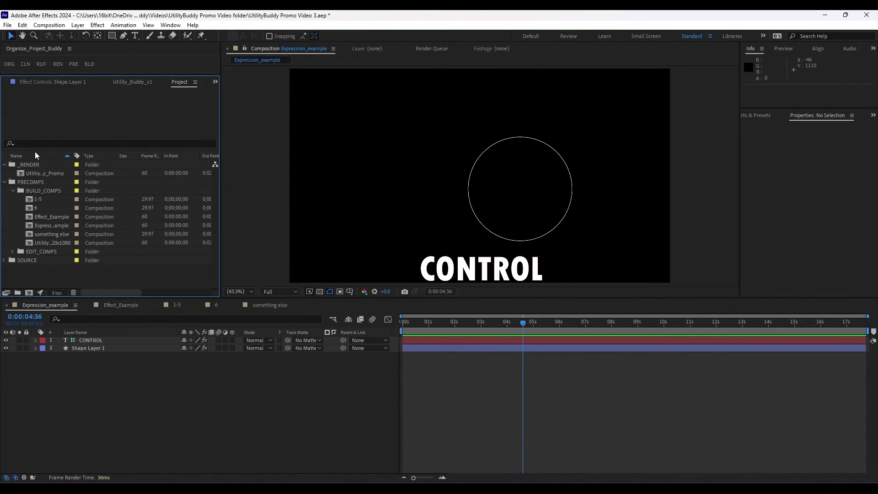
left_click(10, 145)
left_click(10, 144)
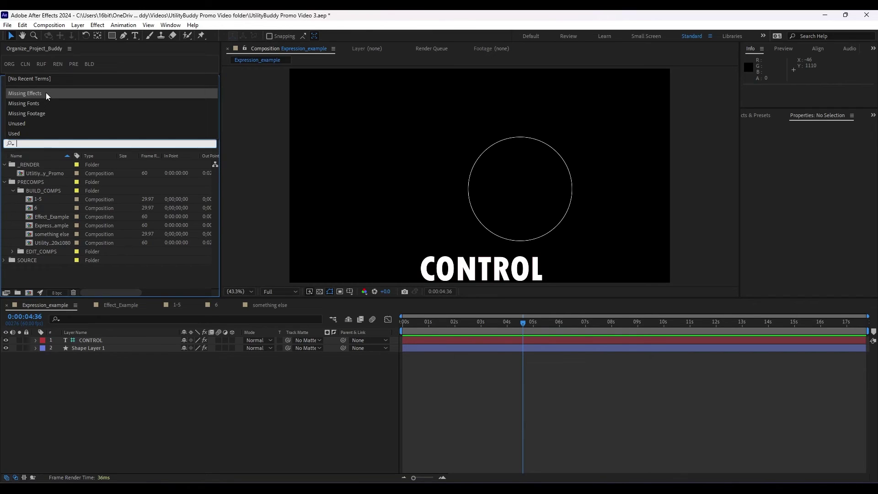
left_click(148, 71)
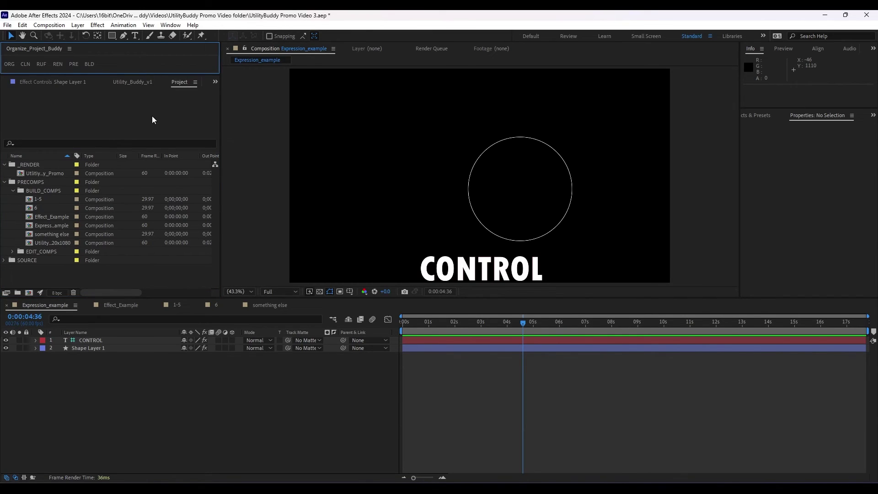
left_click(137, 81)
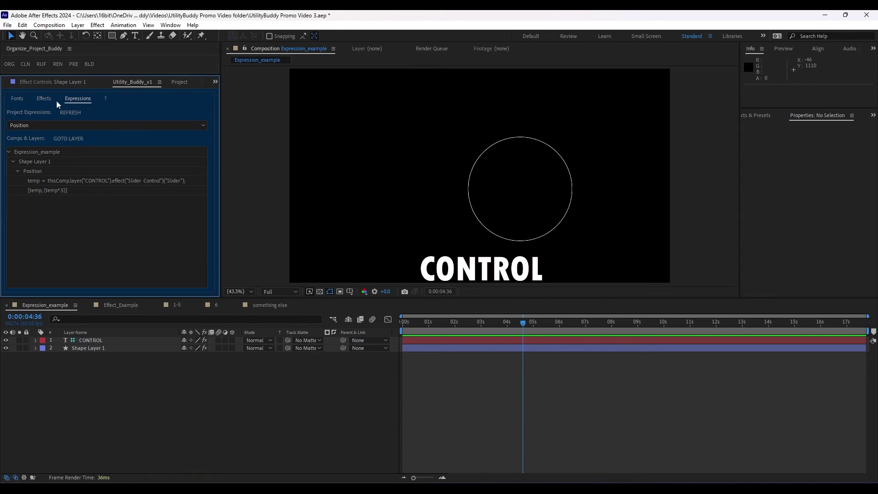
Step: Break Shape Layer 1's Position expression by deleting its closing bracket
left_click(43, 100)
left_click(73, 99)
left_click(97, 181)
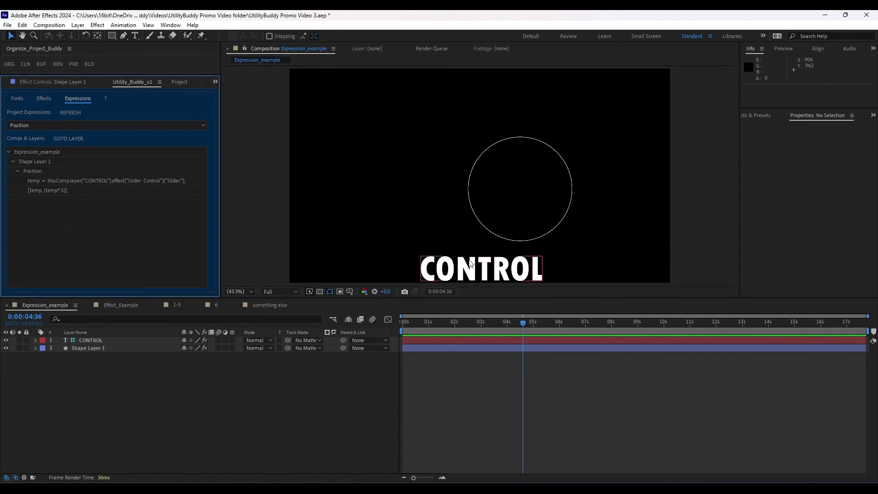
left_click(36, 348)
left_click(581, 392)
left_click(581, 392)
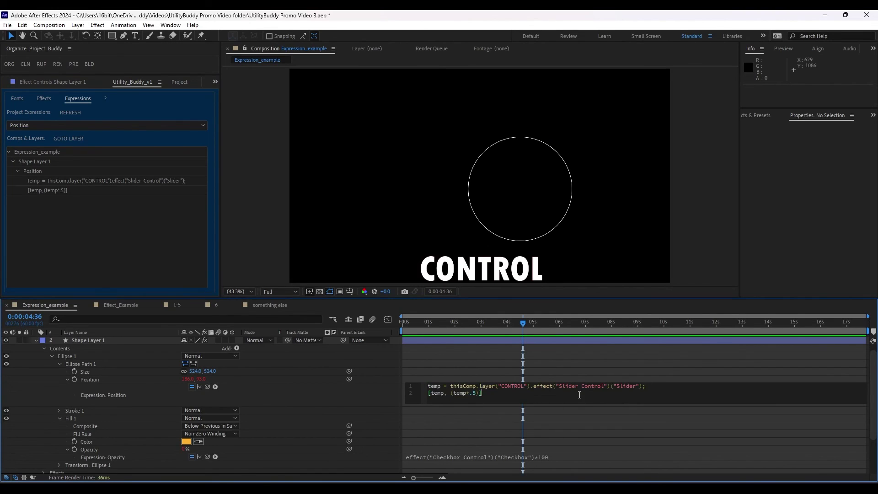
key("BackSpace")
key("BackSpace")
left_click(392, 373)
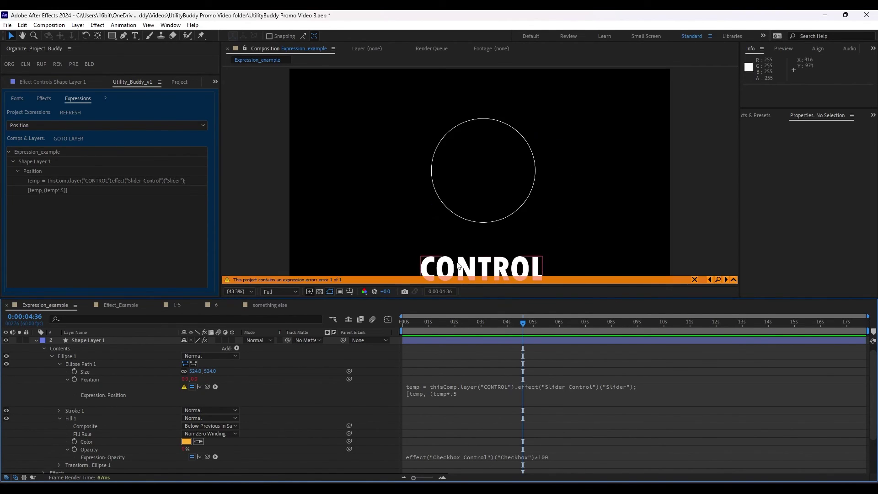
Step: Reveal the erroring layer from the error bar and restore the missing ']' in the Position expression
left_click(717, 279)
left_click(511, 396)
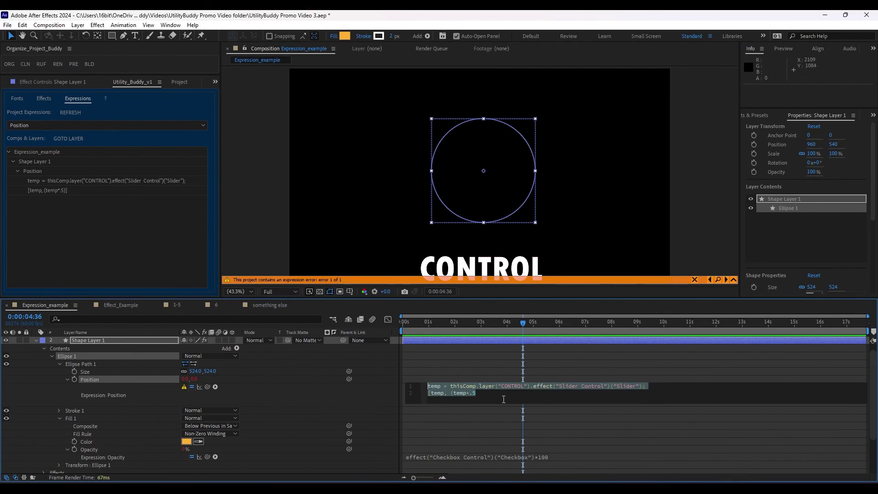
left_click(511, 396)
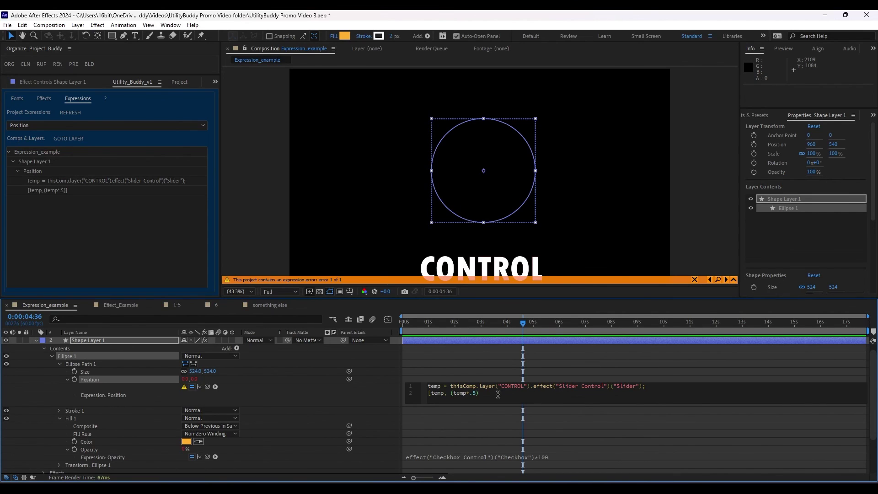
type("]")
left_click(679, 414)
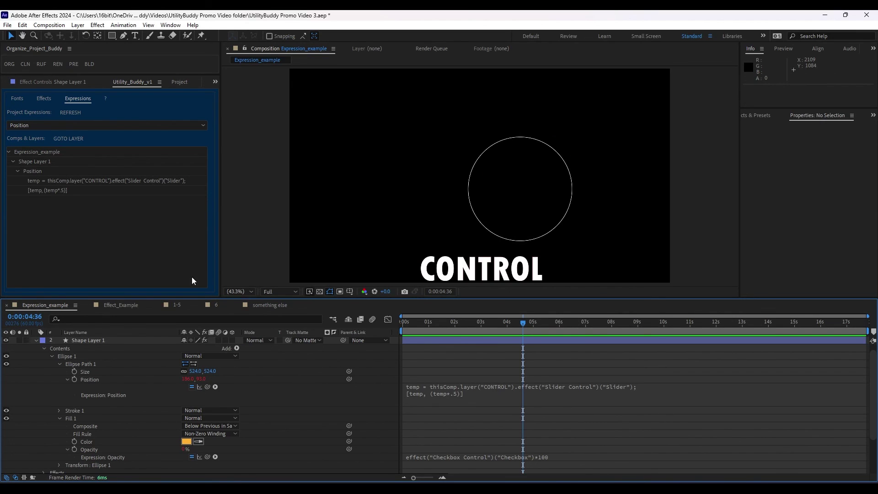
Step: Scroll through Utility Buddy's help documentation from the ? tab, then close it to the version 1.0 info page
left_click(106, 99)
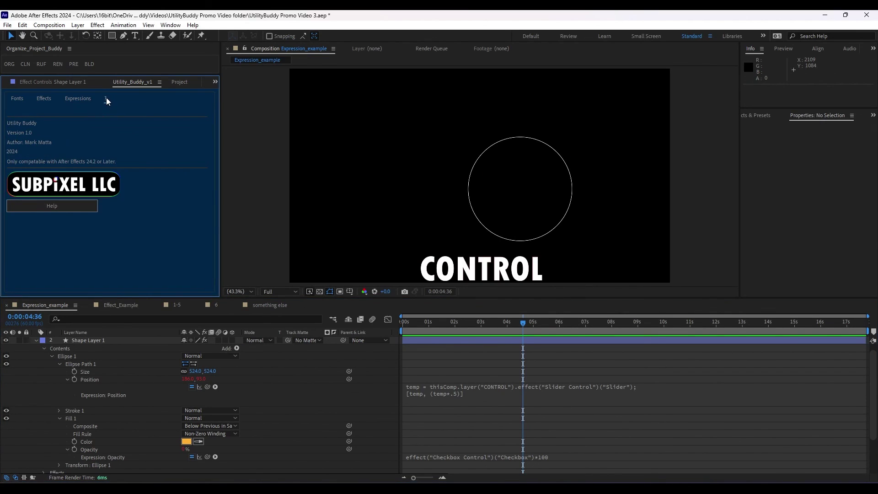
left_click(47, 210)
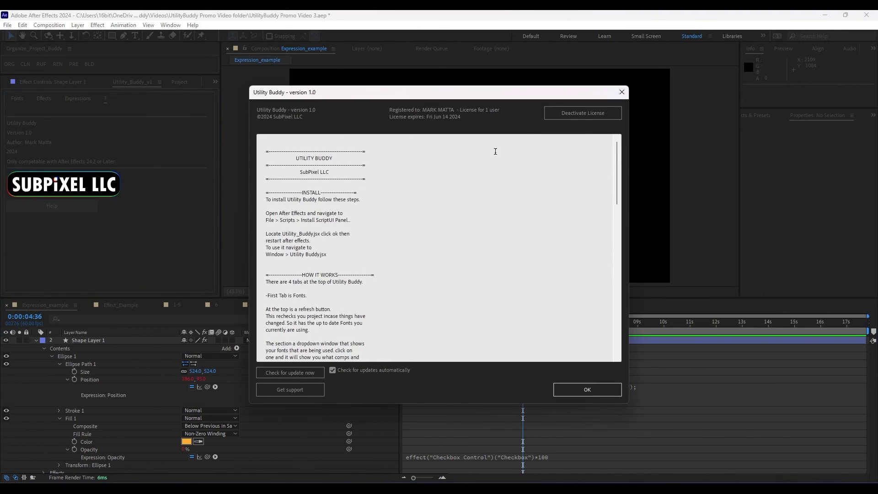
scroll(433, 307, "down", 10)
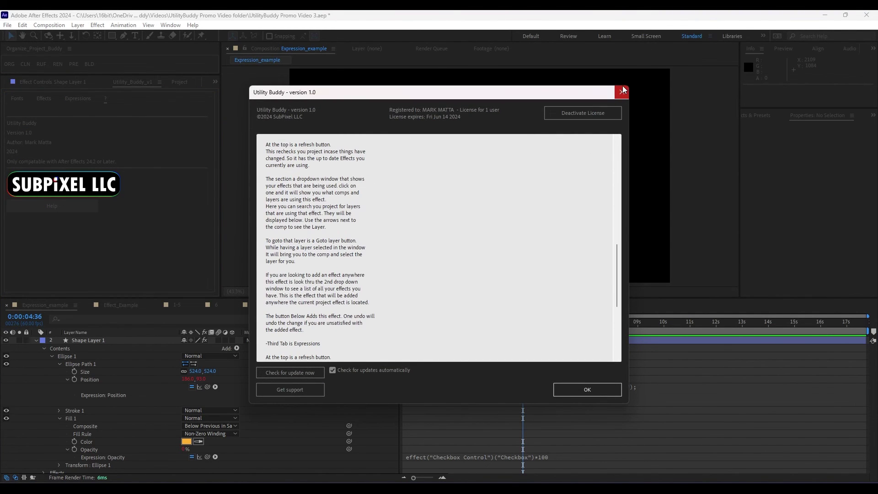
left_click(621, 92)
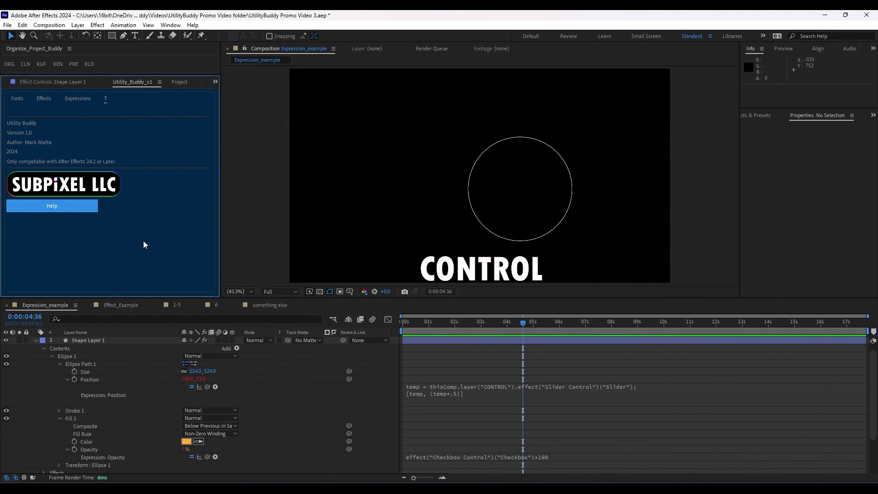